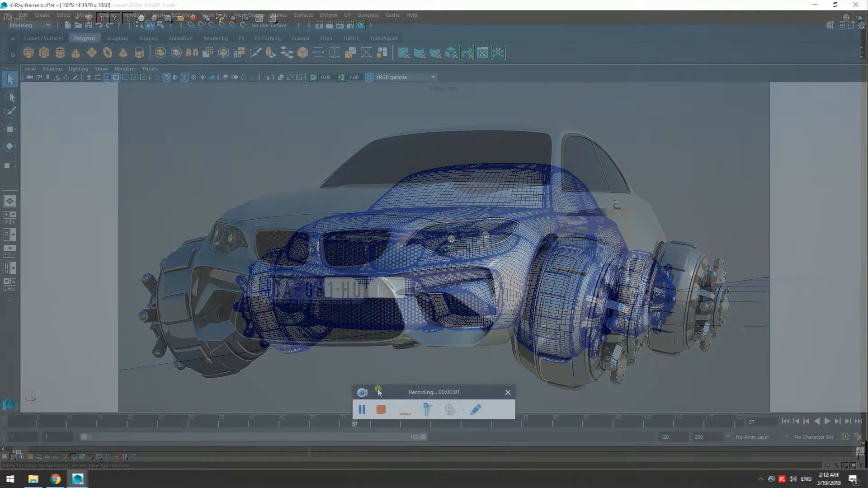
left_click_drag(382, 334, 867, 310)
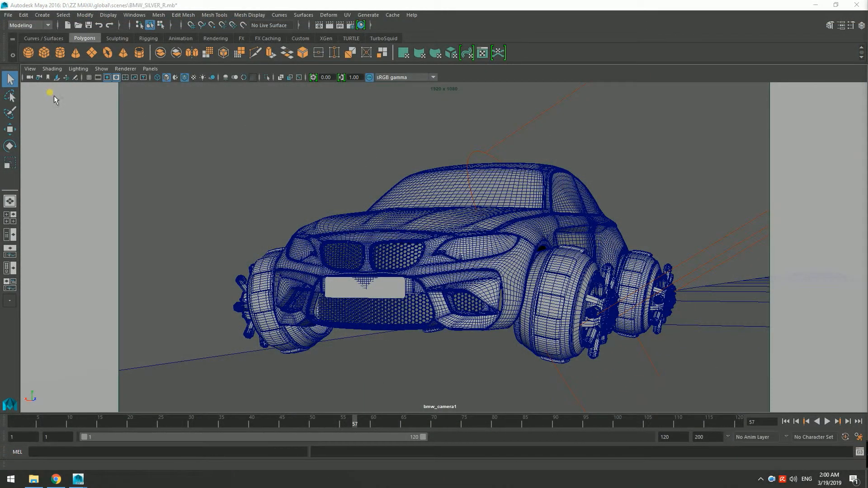
Look through bmw_camera1 in the viewport, select that camera and show its attributes.
left_click(154, 70)
mouse_move(162, 77)
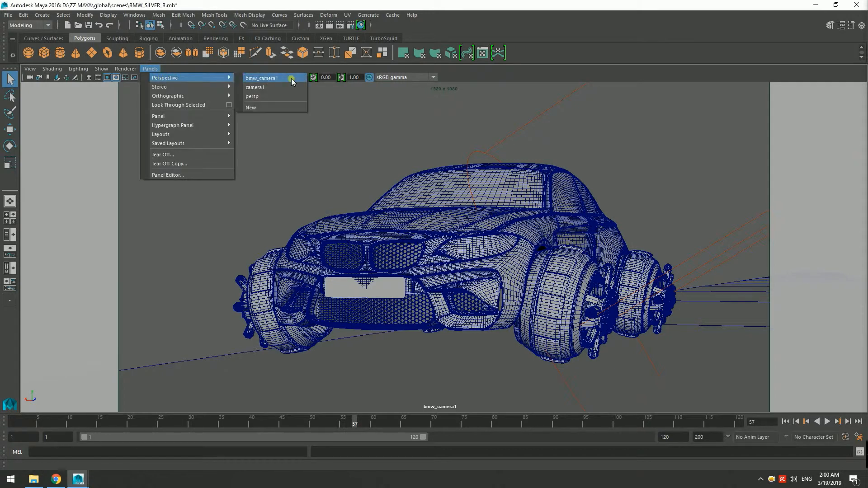
left_click(251, 78)
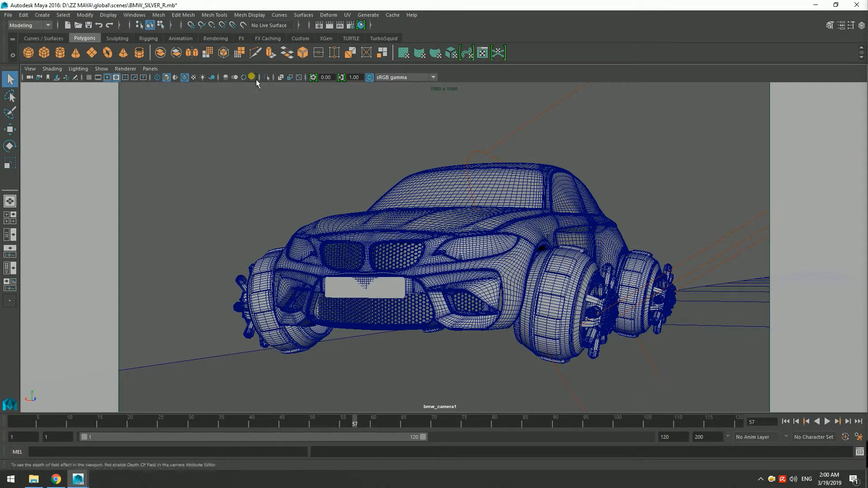
left_click(34, 79)
left_click(683, 92)
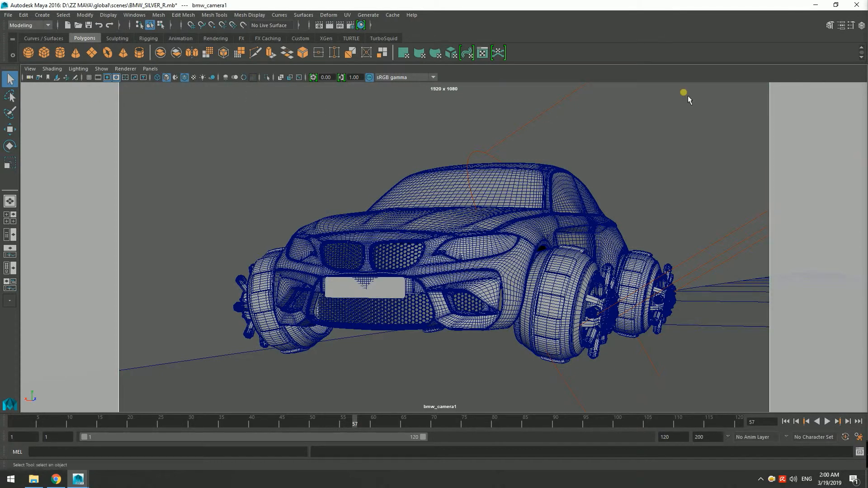
left_click(841, 26)
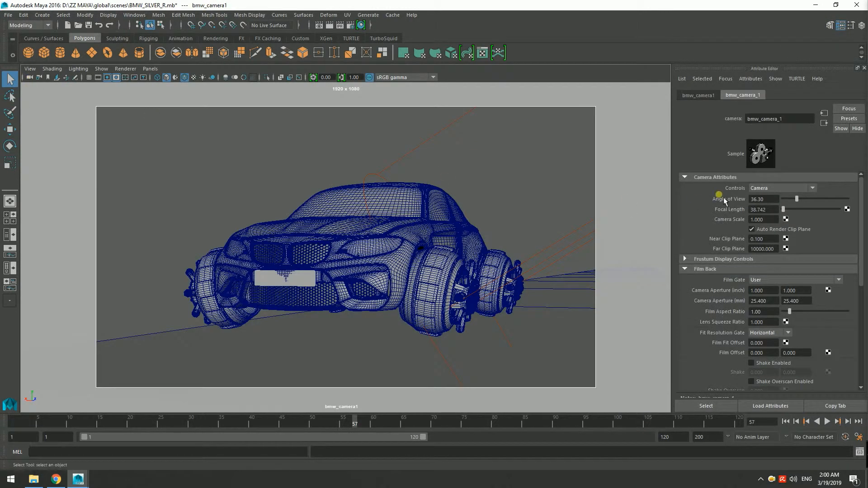
Add the V-Ray Physical camera attributes to the bmw_camera_1 shape.
left_click(756, 79)
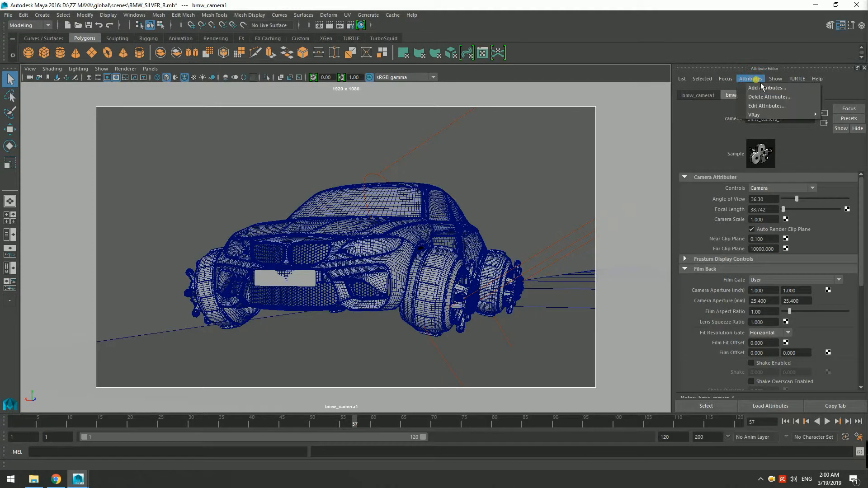
mouse_move(764, 115)
left_click(677, 115)
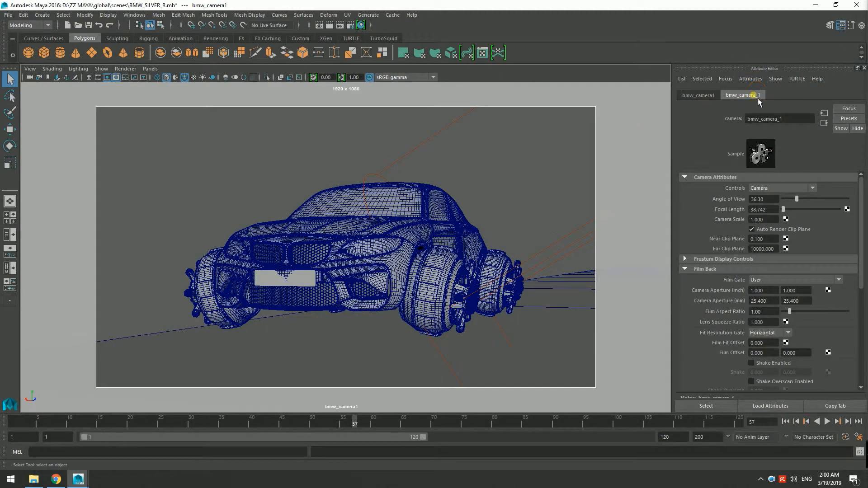
left_click(751, 80)
mouse_move(769, 115)
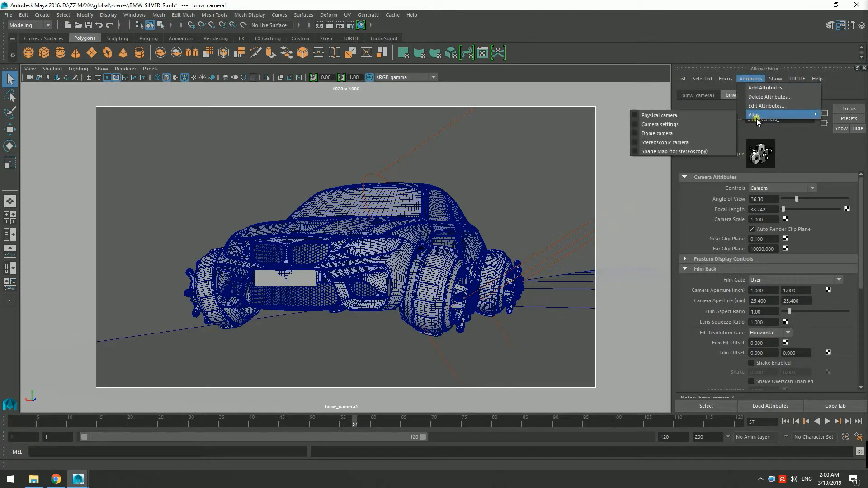
left_click(633, 115)
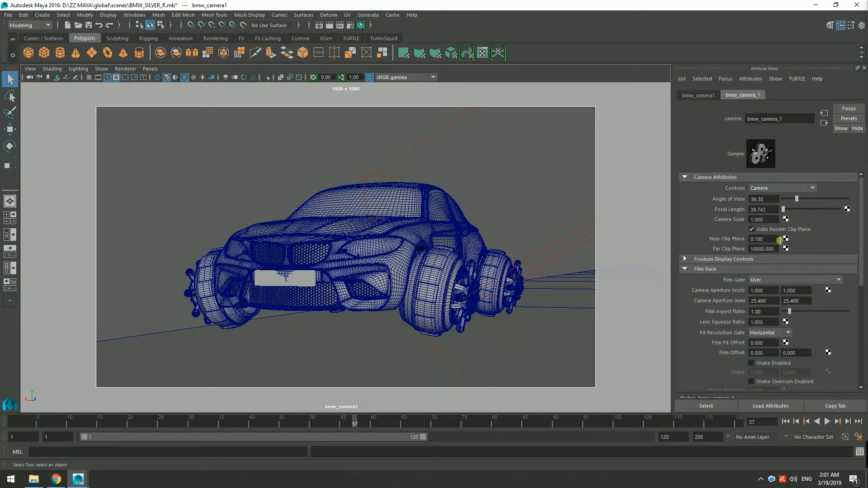
In the camera's Extra VRay Attributes, enable Treat as VRay Physical camera.
scroll(779, 241, "down", 5)
scroll(779, 241, "down", 2)
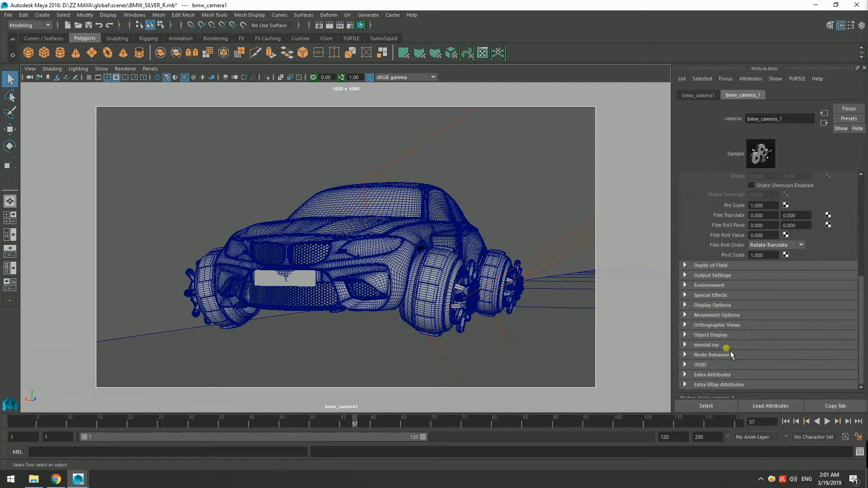
left_click(688, 389)
scroll(704, 376, "down", 5)
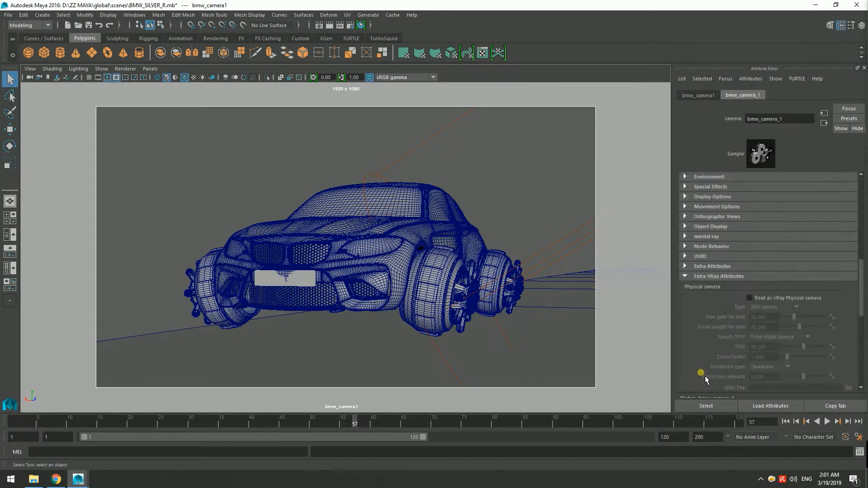
left_click(751, 218)
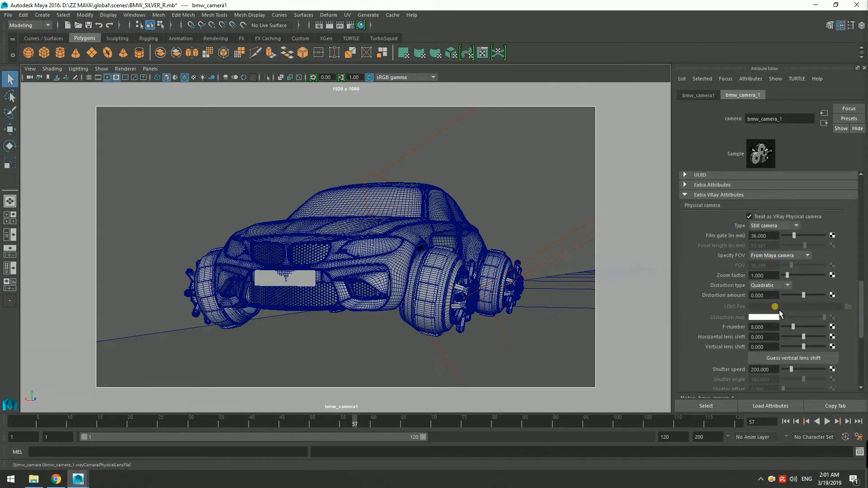
Check the physical camera's F-number, shutter speed and ISO.
scroll(778, 310, "down", 1)
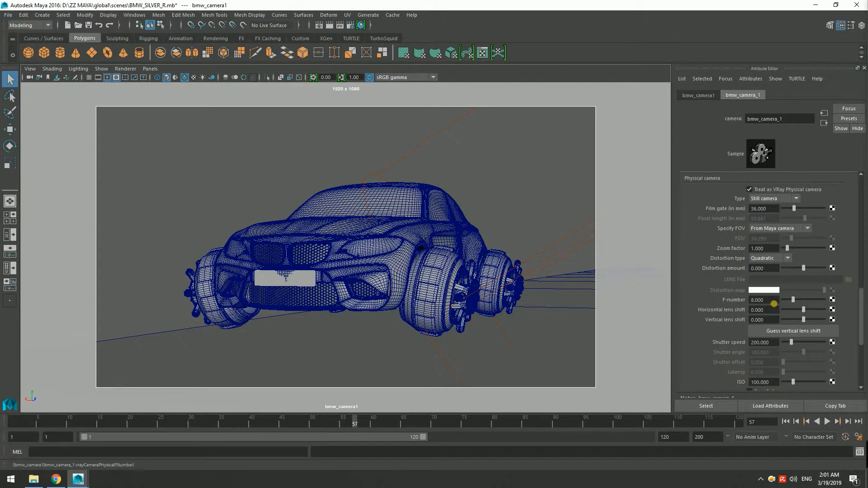
double_click(761, 300)
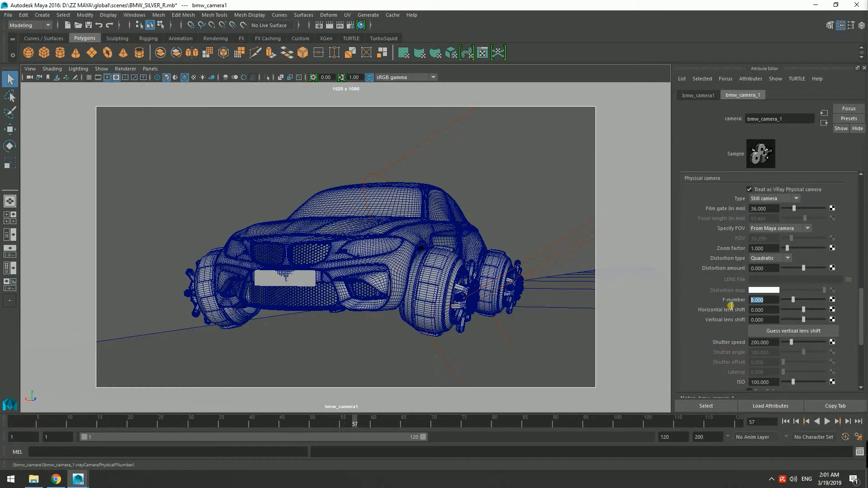
double_click(775, 343)
double_click(775, 383)
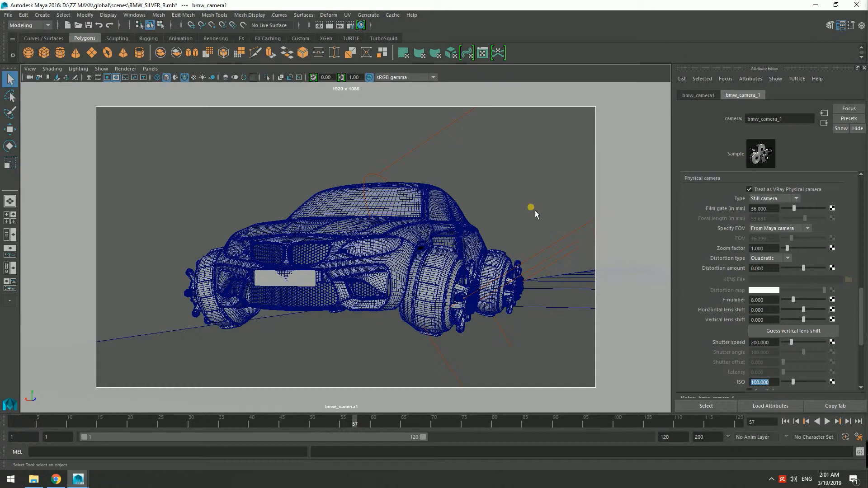
In the V-Ray render settings, choose the Adaptive image sampler and the CatmullRom anti-aliasing filter.
left_click(348, 27)
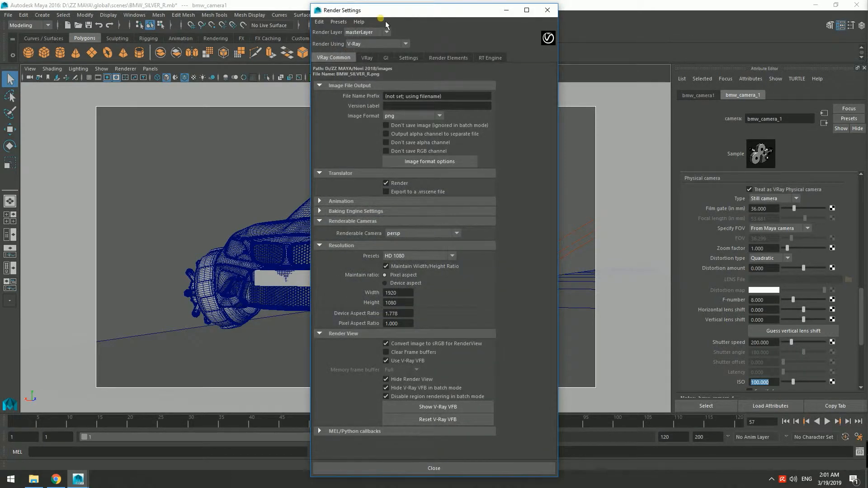
left_click_drag(382, 14, 365, 14)
left_click(351, 58)
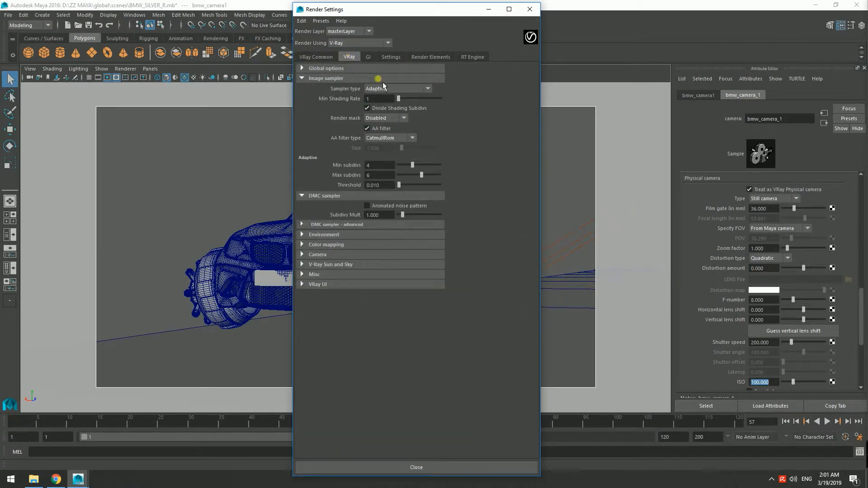
left_click(428, 89)
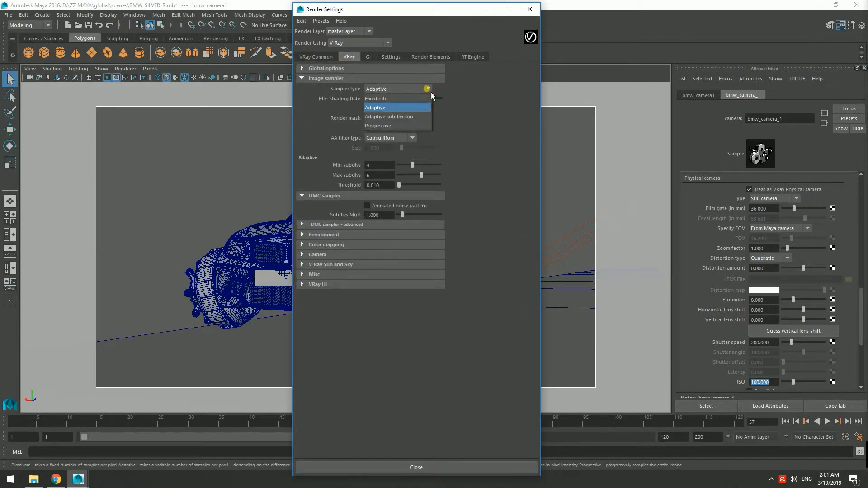
left_click(392, 108)
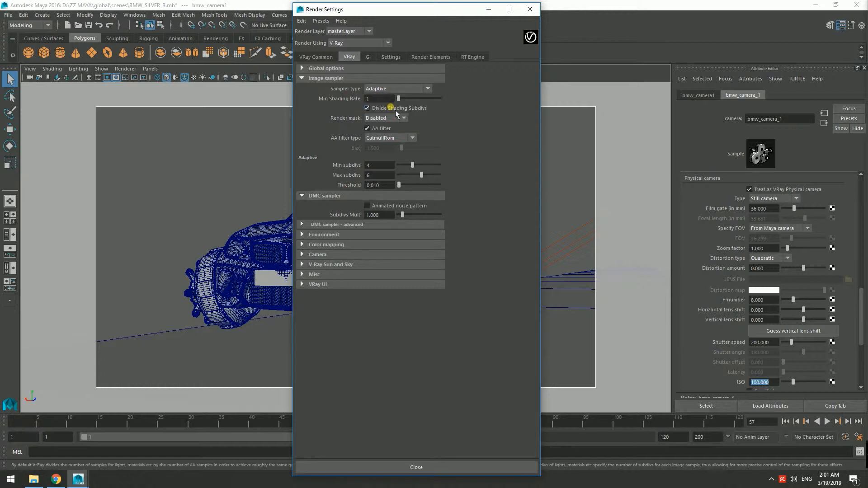
left_click(412, 138)
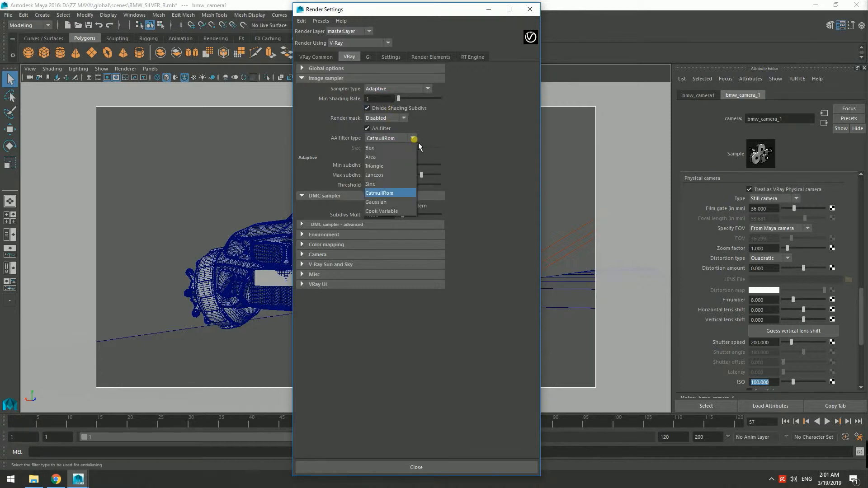
left_click(395, 193)
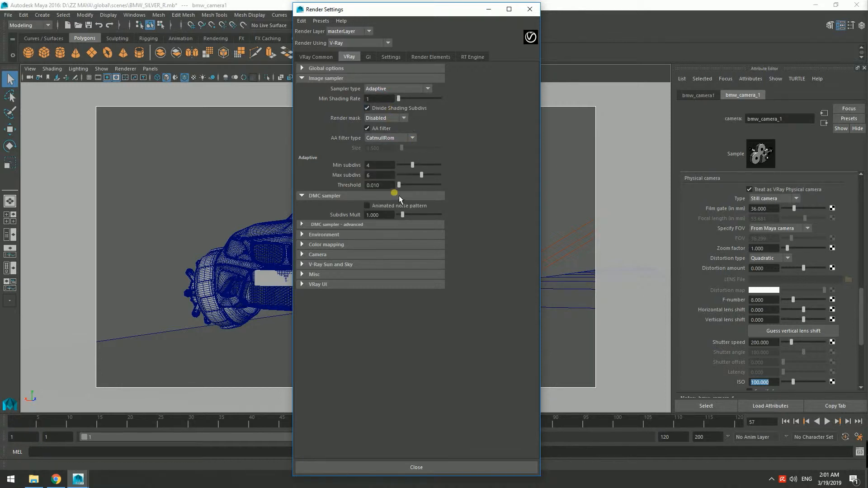
Check the adaptive sampler's max subdivs and threshold, and look into the advanced DMC sampler options.
left_click(380, 176)
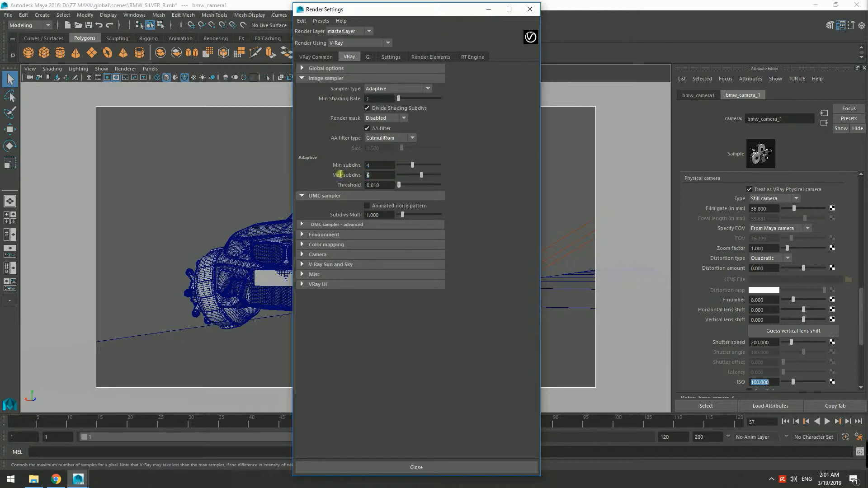
left_click(385, 186)
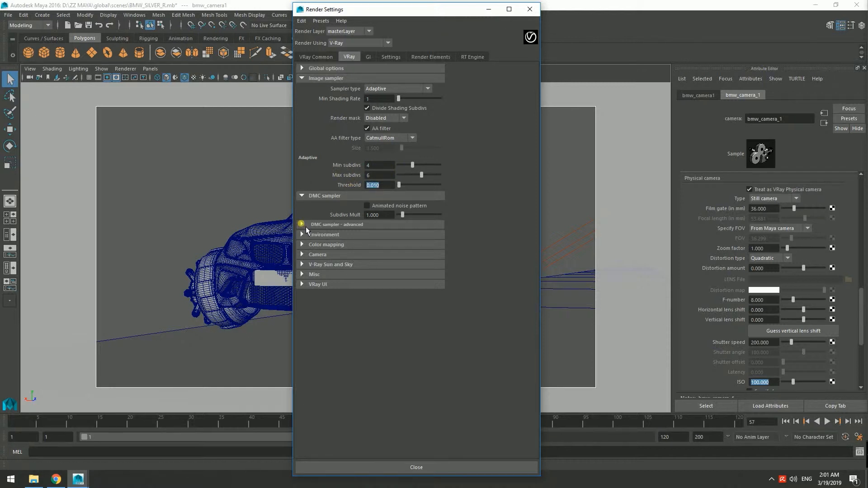
left_click(306, 228)
left_click(305, 227)
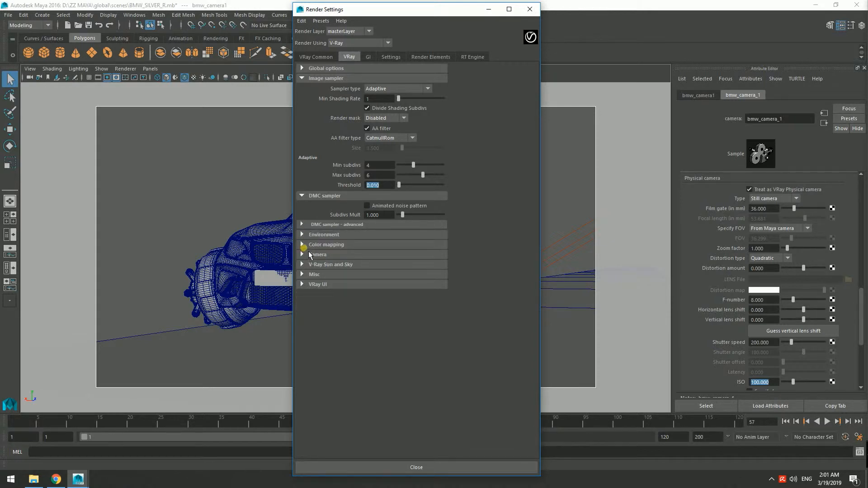
Choose Exponential as the color mapping type and check its dark multiplier, bright multiplier and gamma.
left_click(304, 246)
left_click(428, 255)
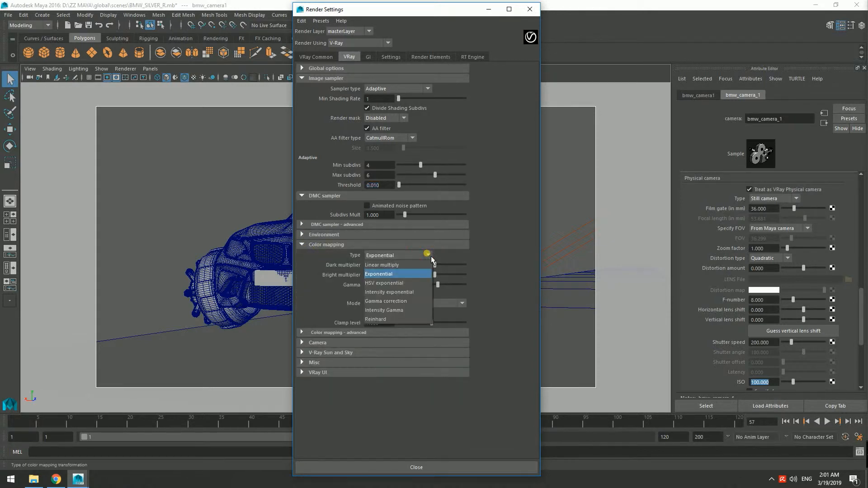
left_click(393, 274)
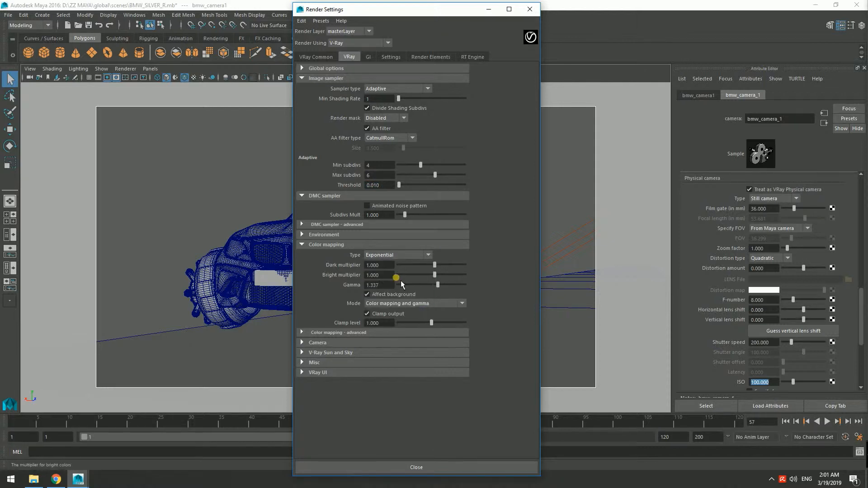
left_click_drag(380, 267, 354, 288)
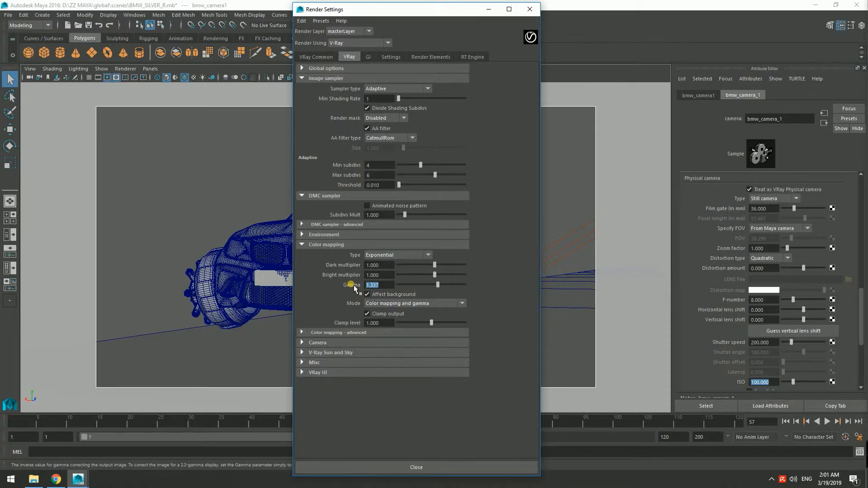
Examine the color mapping section again, including its advanced options, and collapse it.
left_click(302, 245)
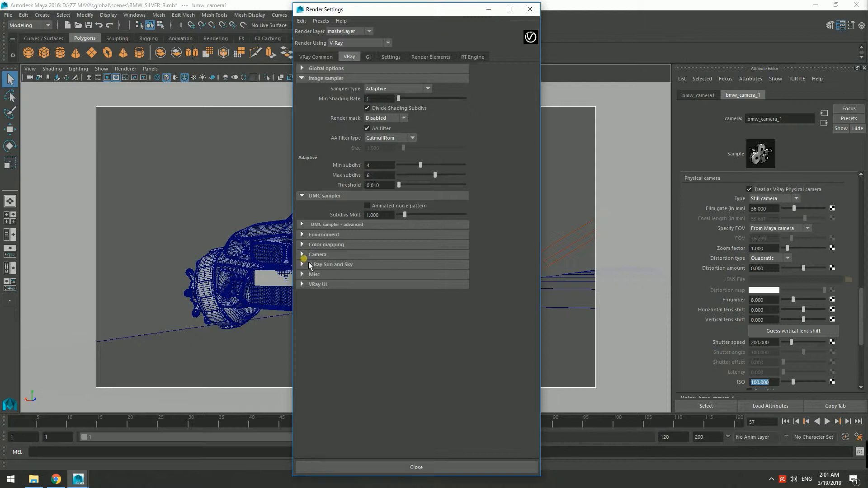
left_click(302, 244)
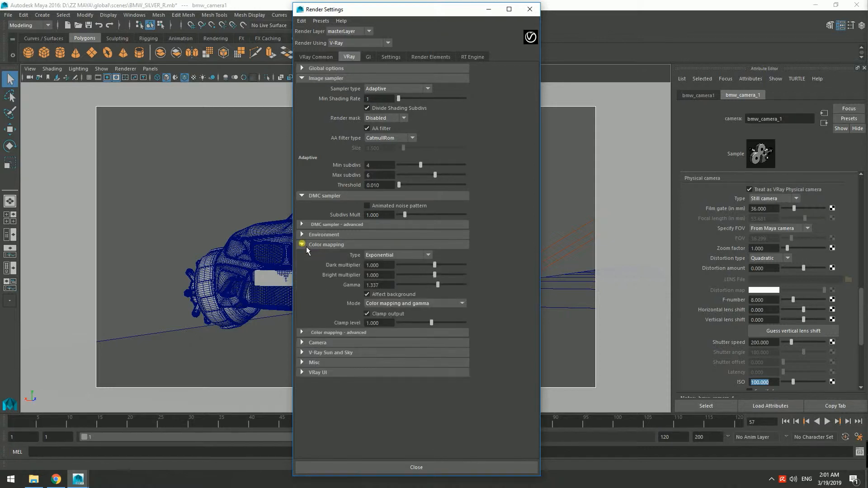
left_click(304, 333)
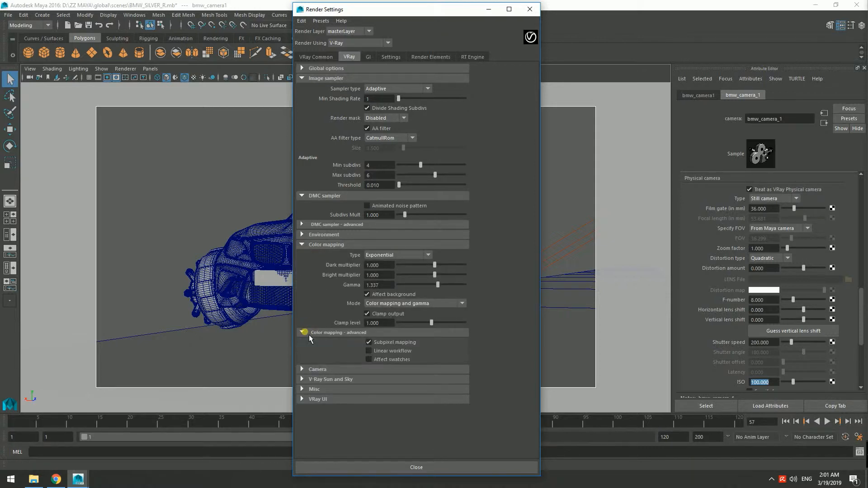
left_click(309, 335)
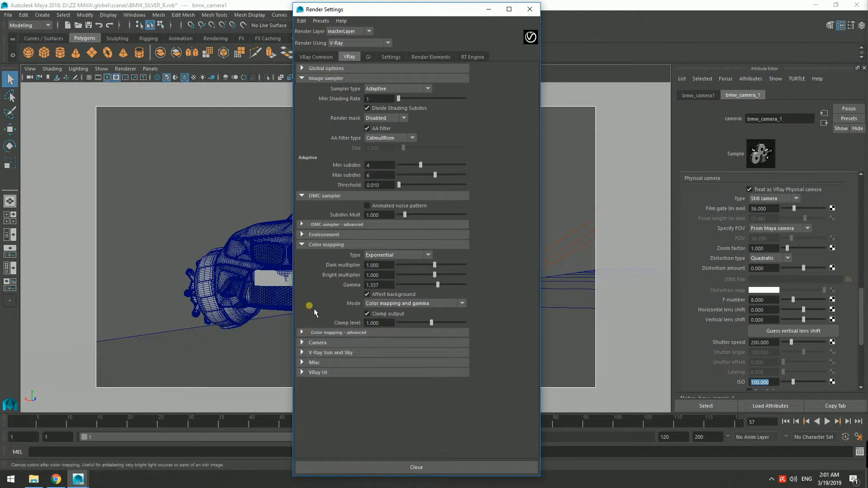
left_click(305, 248)
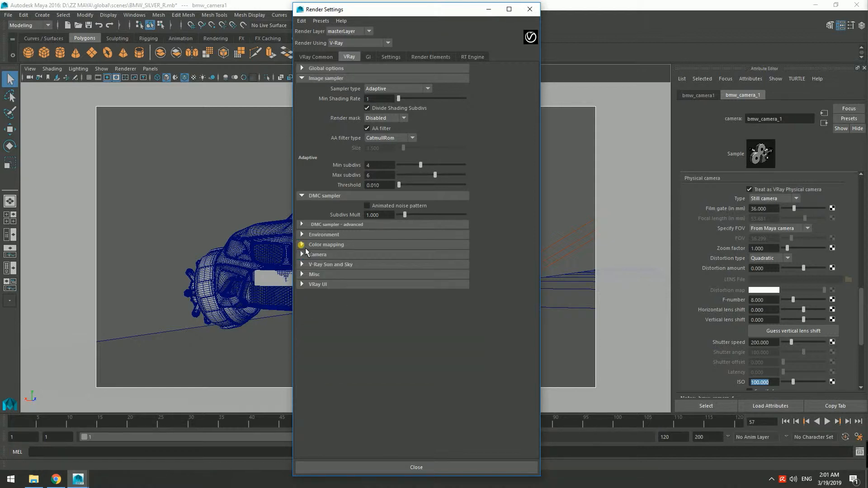
Create the V-Ray Sun from the render settings and open its intensity multiplier for editing.
left_click(306, 268)
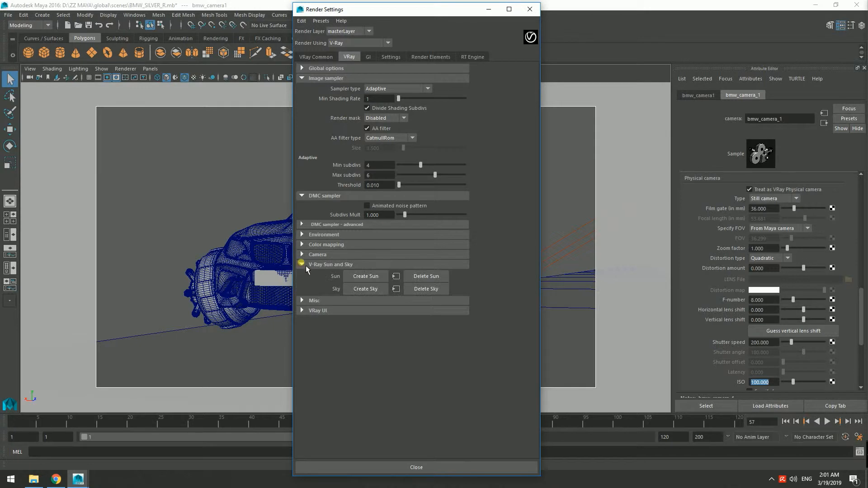
left_click(360, 281)
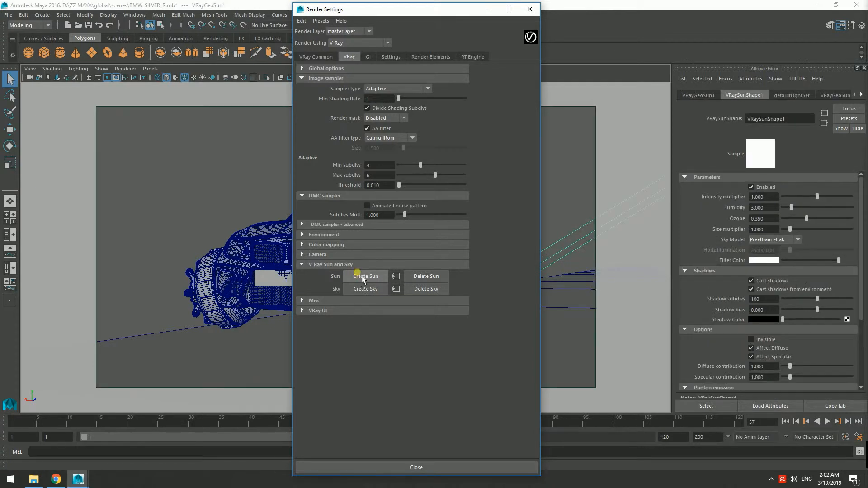
left_click(764, 197)
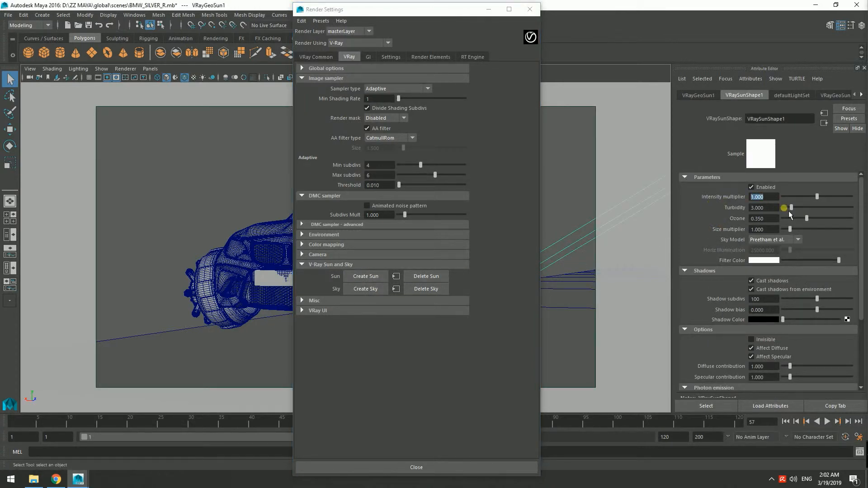
Check the V-Ray Sun's turbidity, ozone and size multiplier, and create the V-Ray Sky from the render settings.
left_click(770, 211)
left_click(771, 219)
left_click(764, 231)
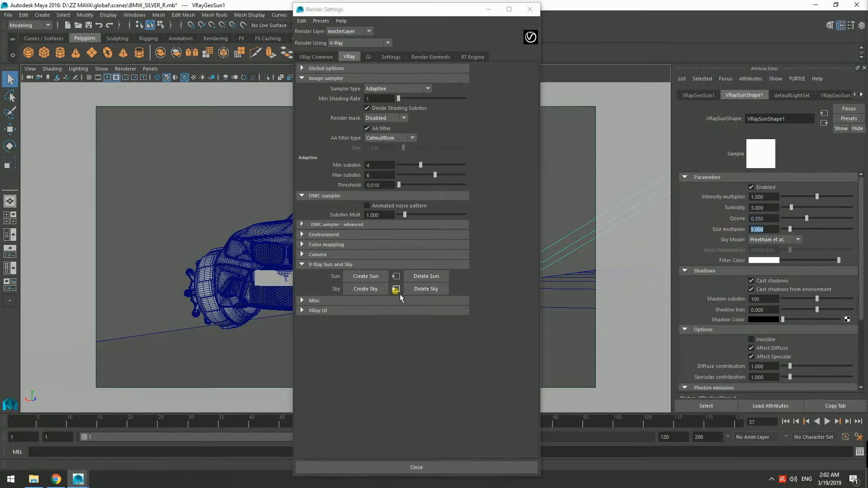
left_click(359, 292)
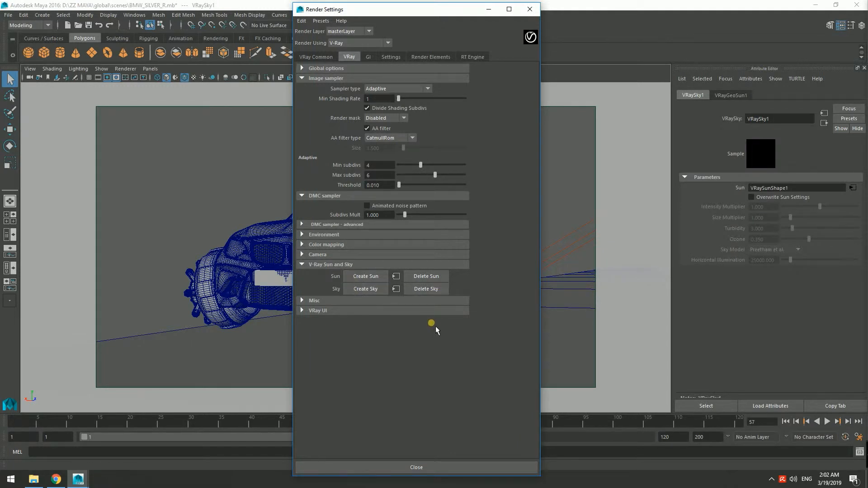
Keep global illumination on, with Irradiance map as the primary bounces engine and Light cache as the secondary bounces engine.
left_click(371, 59)
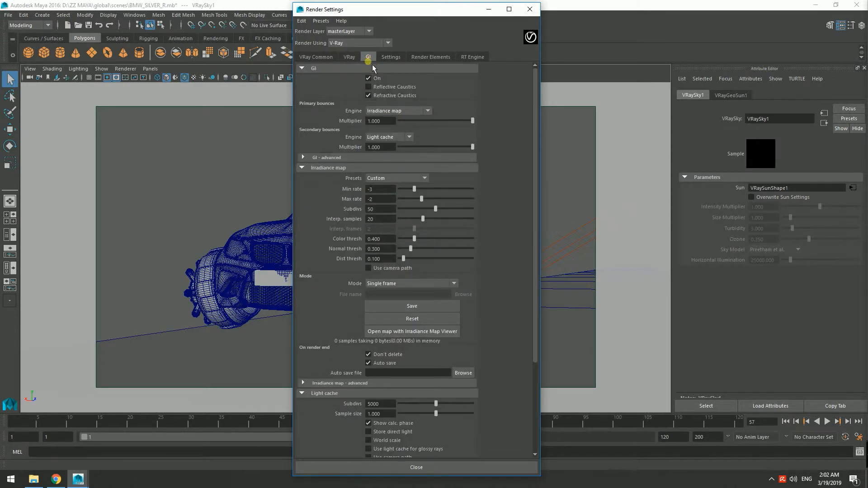
left_click(369, 80)
left_click(369, 80)
left_click(428, 111)
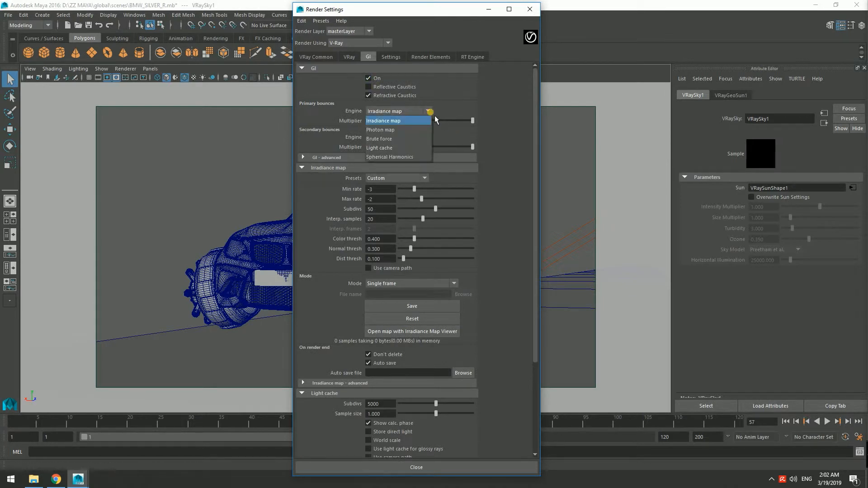
left_click(397, 121)
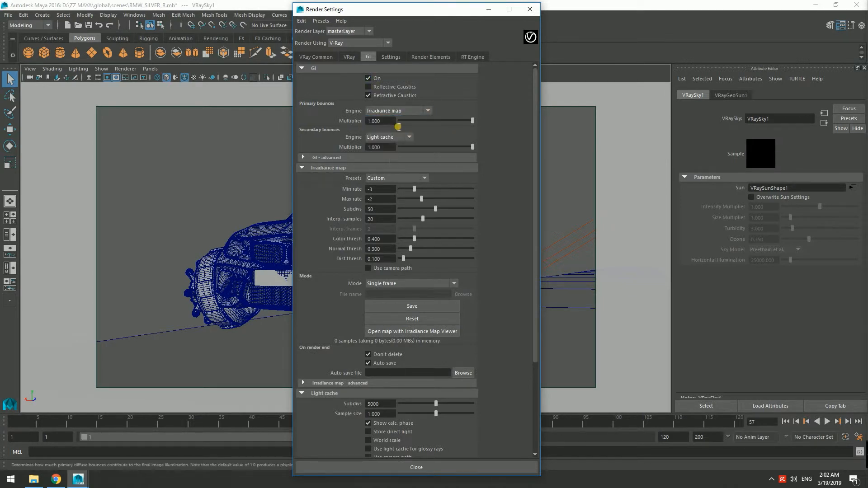
left_click(409, 137)
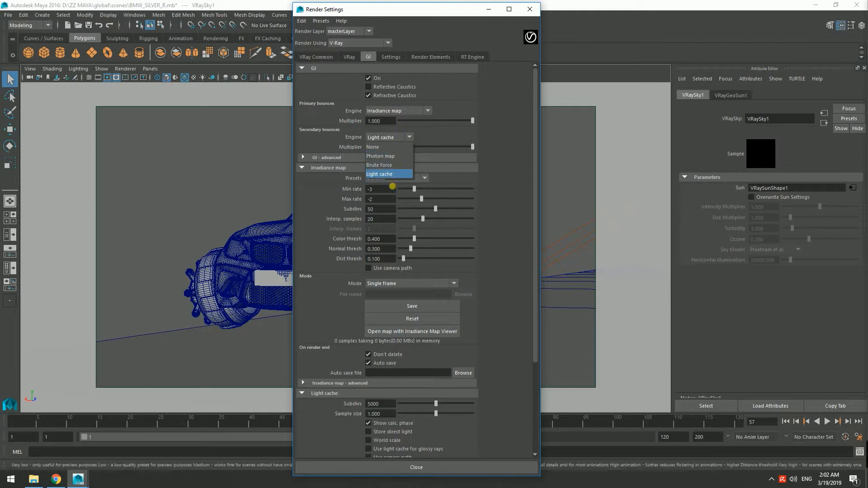
left_click(392, 174)
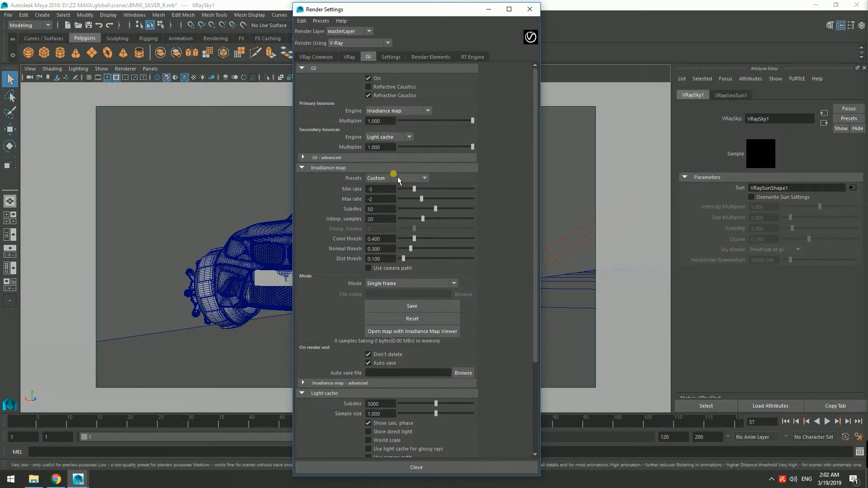
Keep the irradiance map on the Custom preset, check its rates and interpolation samples, and look through the available modes.
left_click(427, 179)
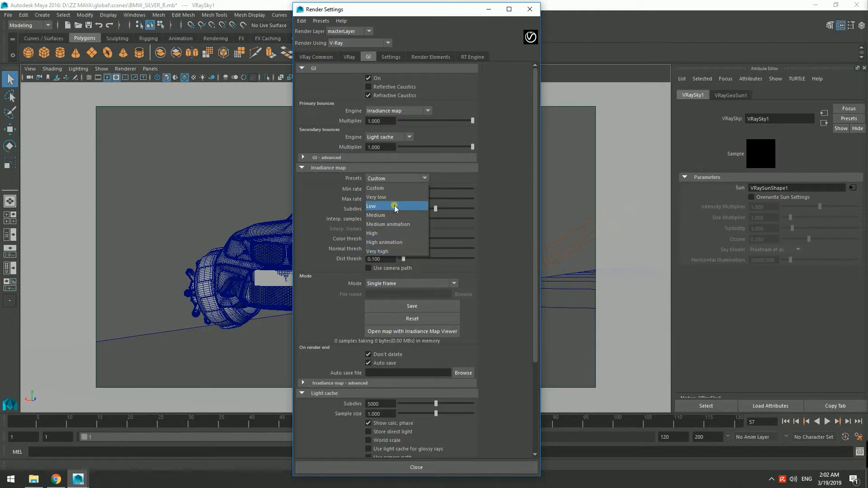
left_click(393, 190)
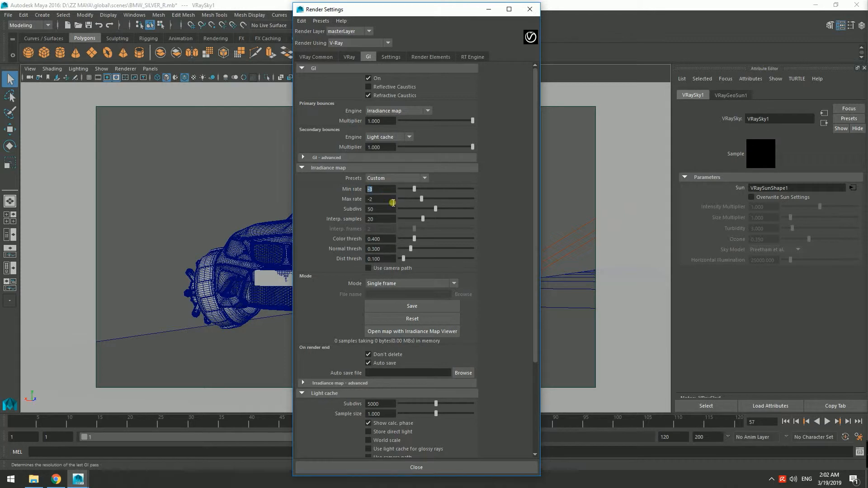
left_click_drag(393, 202, 348, 219)
left_click_drag(448, 13, 448, 13)
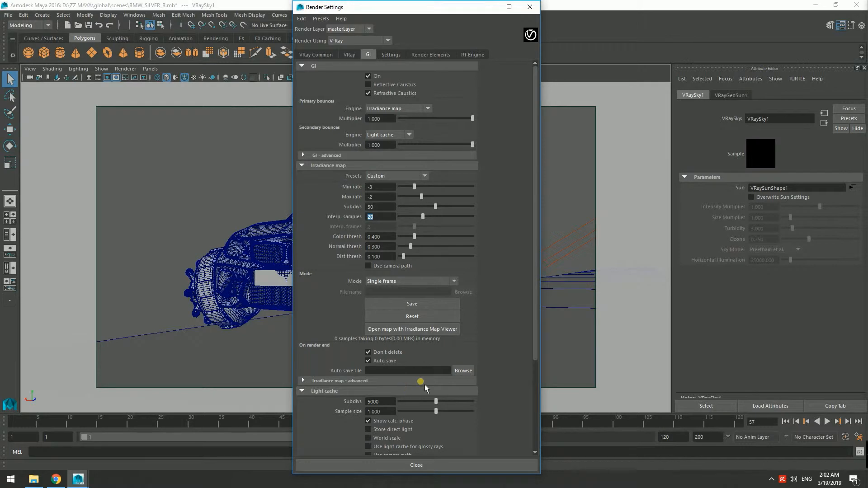
left_click(454, 281)
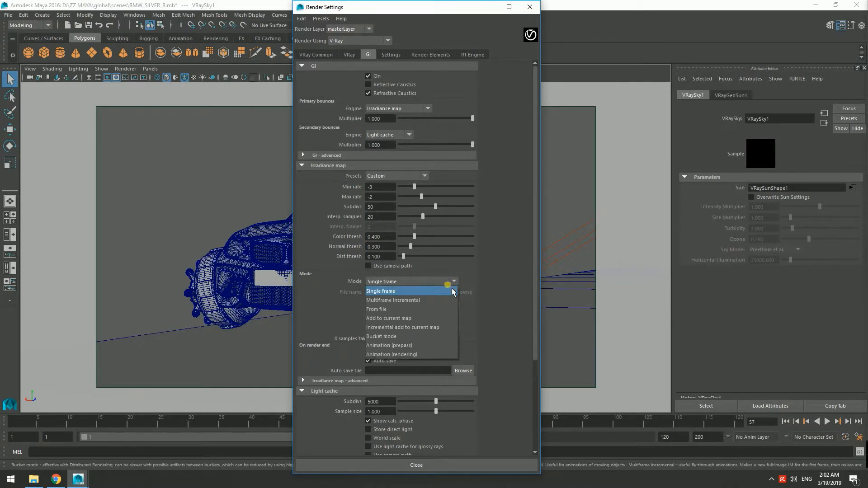
left_click(458, 281)
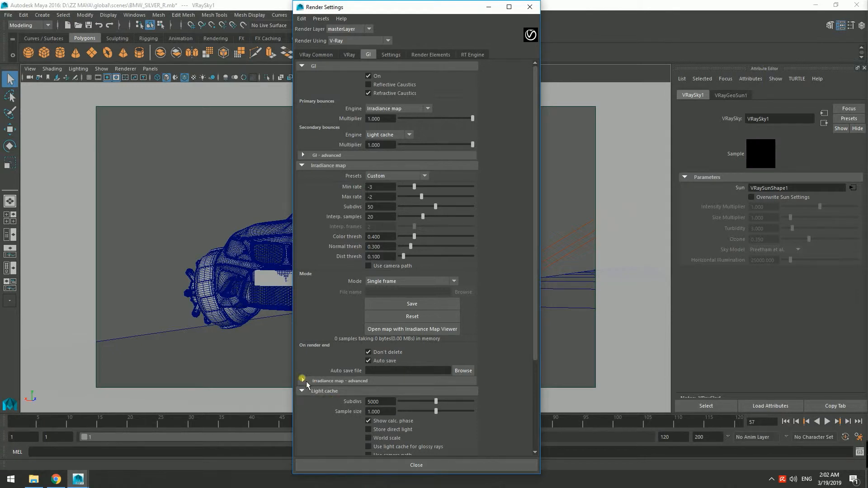
Look over the advanced irradiance map options, including detail enhancement and interpolation type, and collapse them.
left_click(305, 382)
scroll(329, 387, "down", 3)
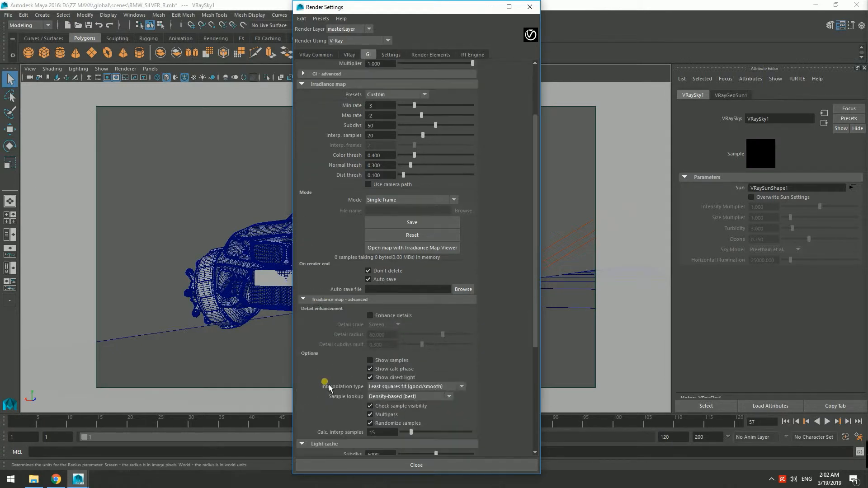
scroll(329, 388, "down", 1)
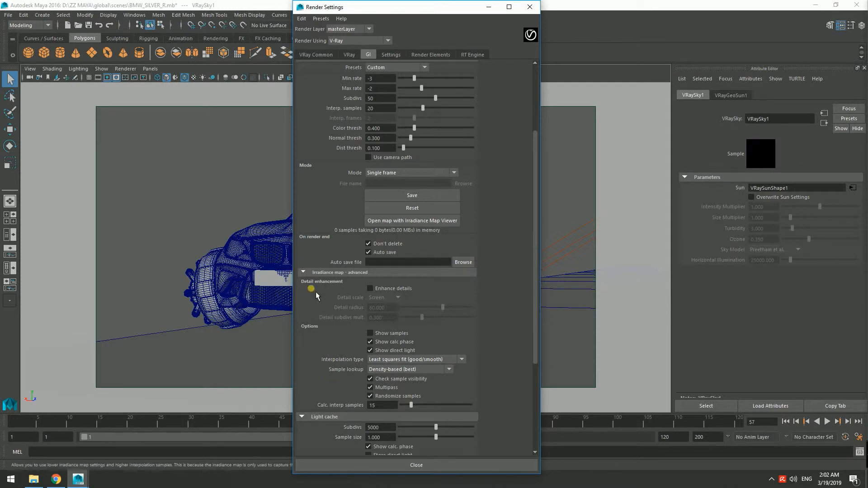
left_click(303, 272)
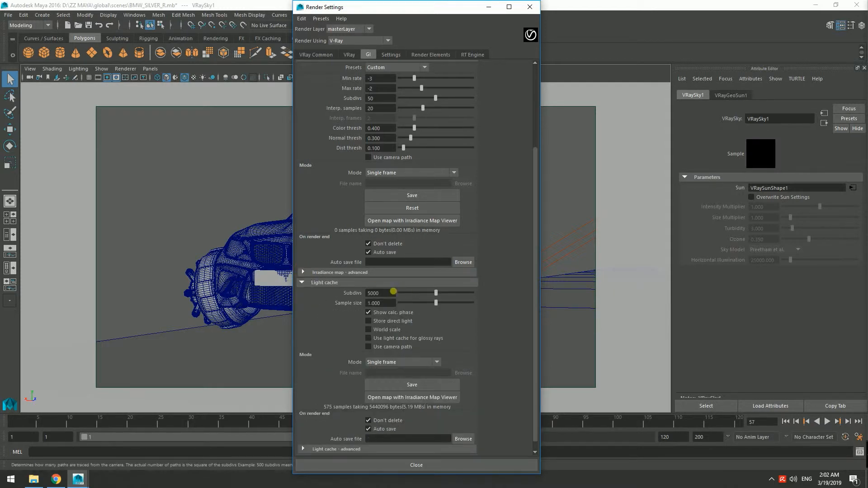
Set the light cache subdivs to 5000.
left_click_drag(387, 297, 364, 297)
left_click_drag(437, 294, 349, 304)
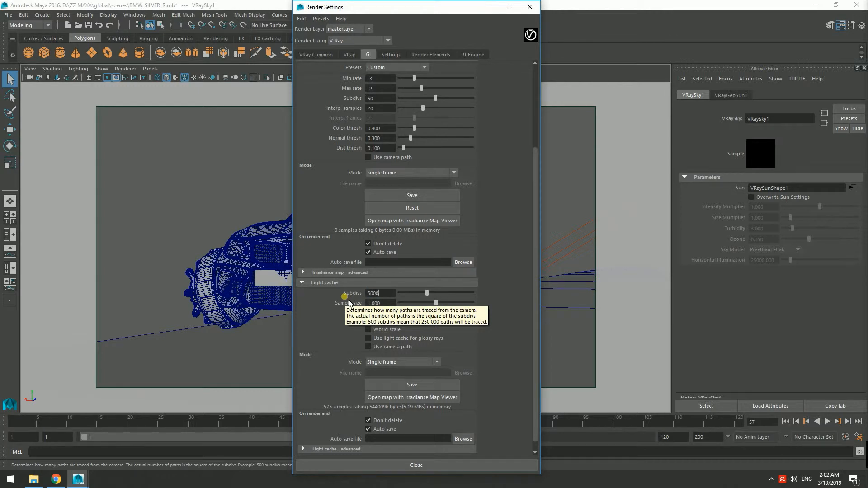
key("Return")
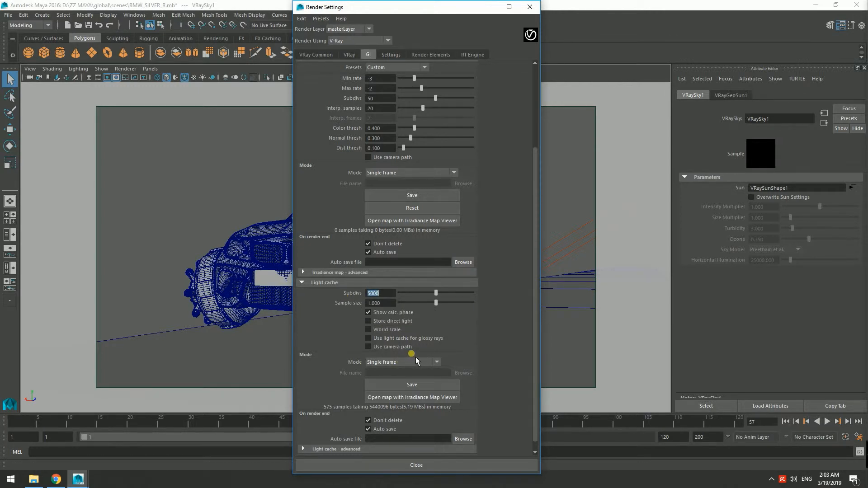
Expand the advanced light cache options and choose Nearest as the filter type.
scroll(416, 360, "down", 1)
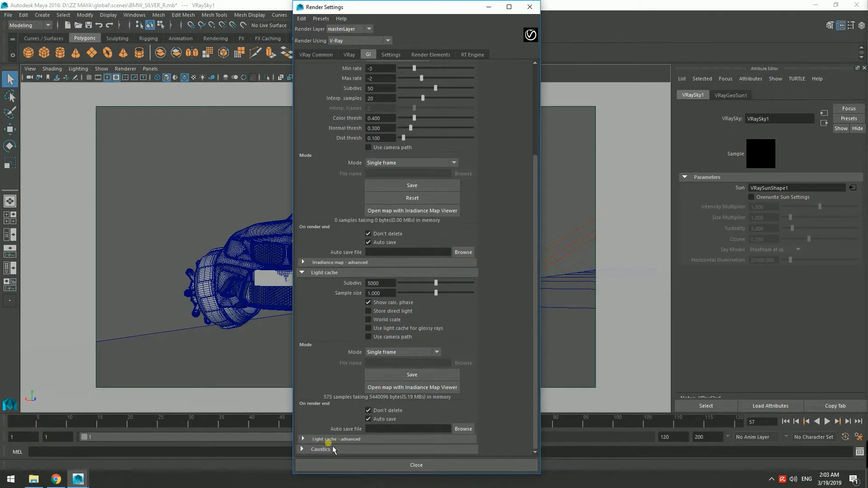
left_click(302, 439)
scroll(417, 365, "down", 3)
scroll(417, 365, "down", 2)
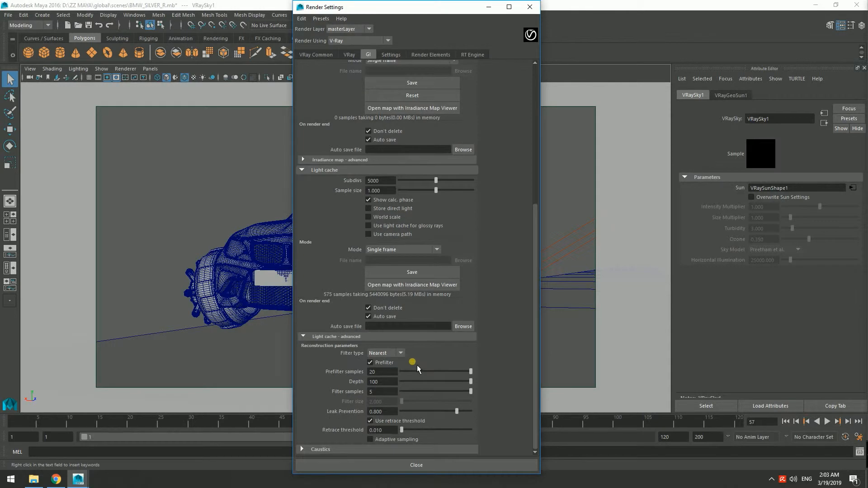
left_click(401, 354)
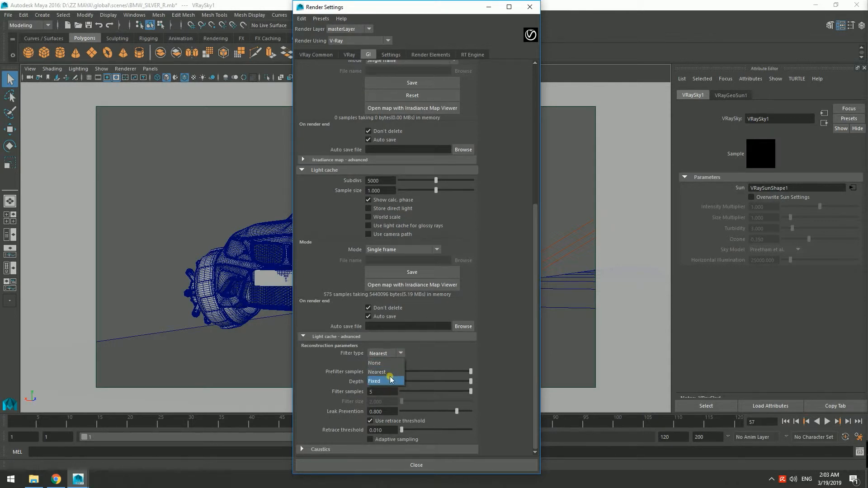
left_click(387, 372)
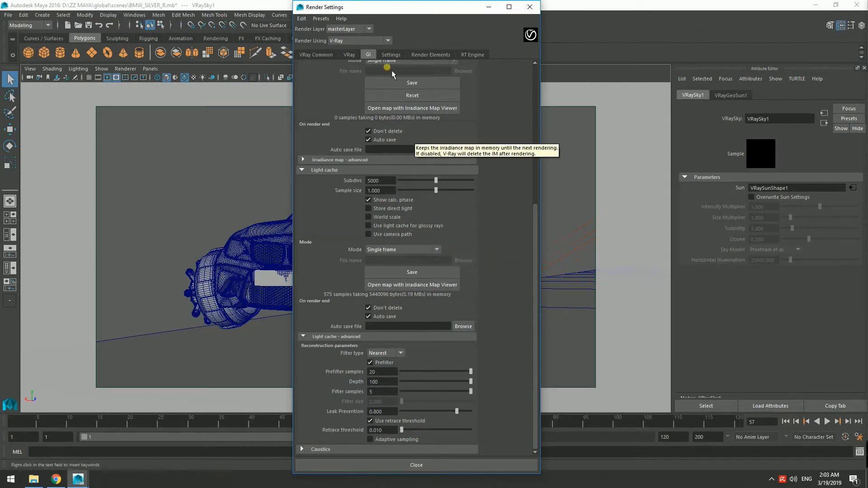
Enable Use Embree in the system settings, look over the available render elements, and close the render settings.
left_click(391, 55)
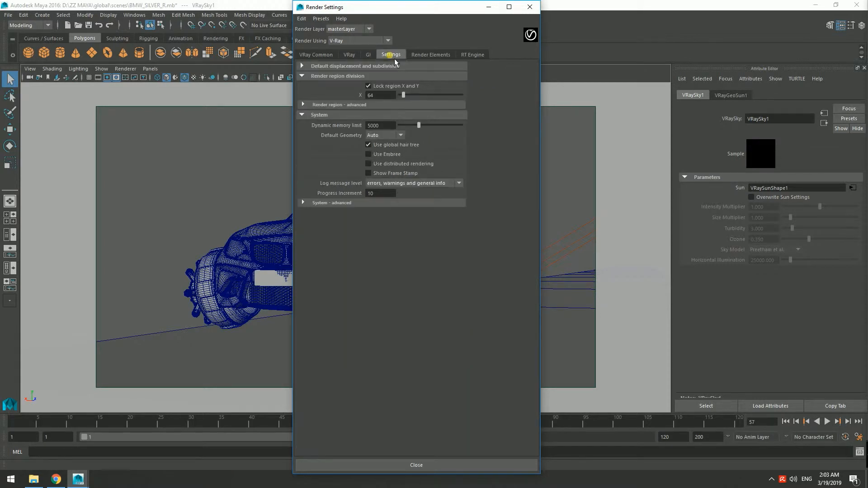
left_click(369, 154)
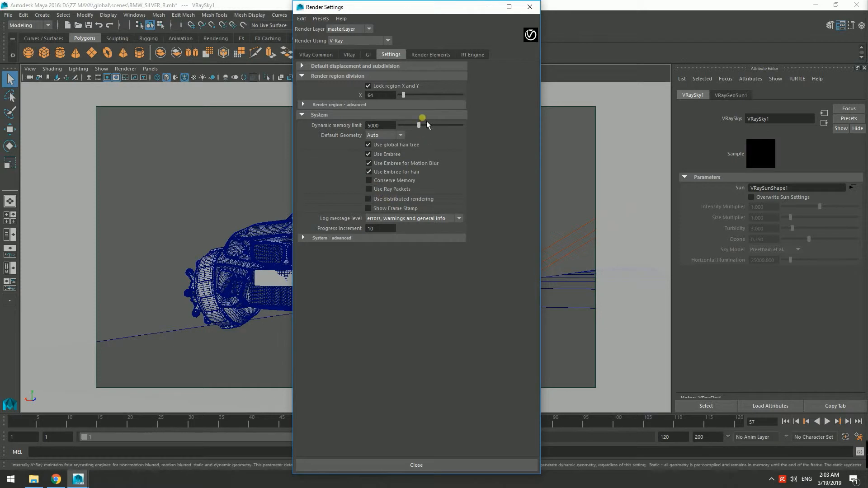
left_click(428, 60)
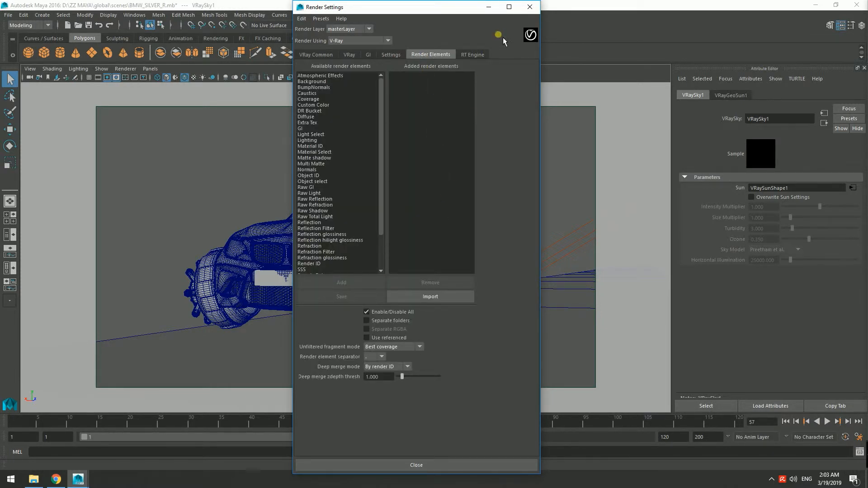
left_click(529, 8)
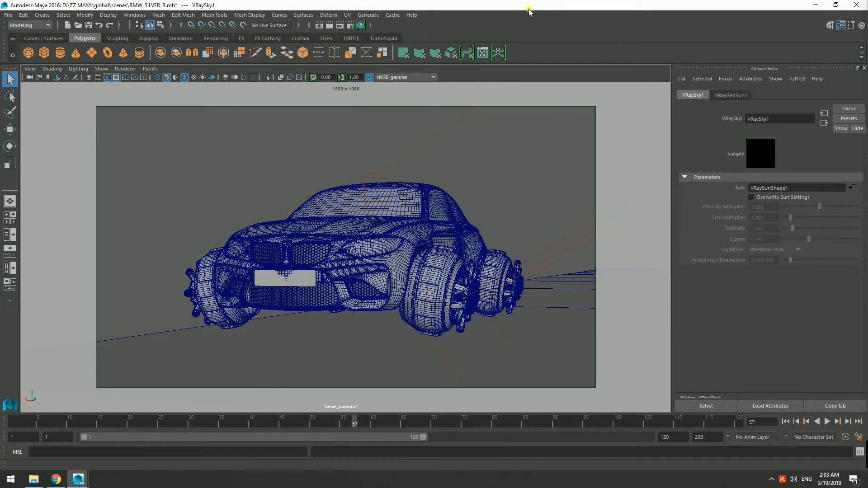
Hide the attributes to enlarge the camera view, select the ground plane under the car and isolate it.
left_click(864, 68)
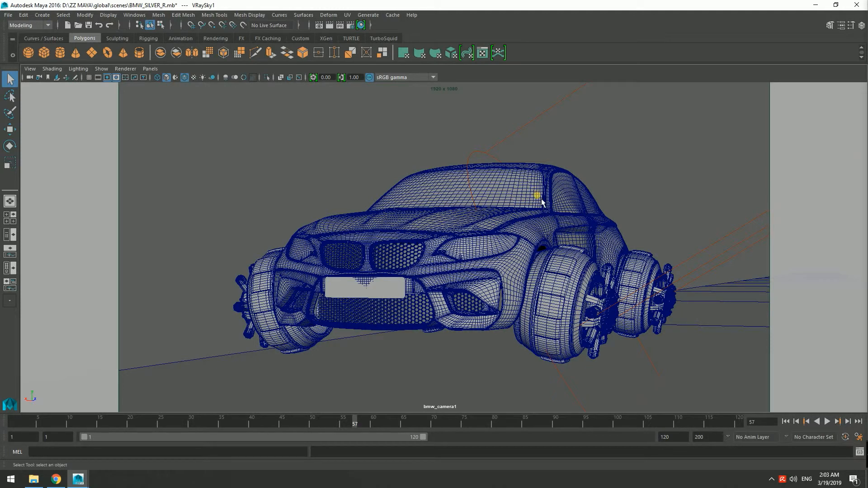
middle_click_drag(538, 199, 538, 202, "alt")
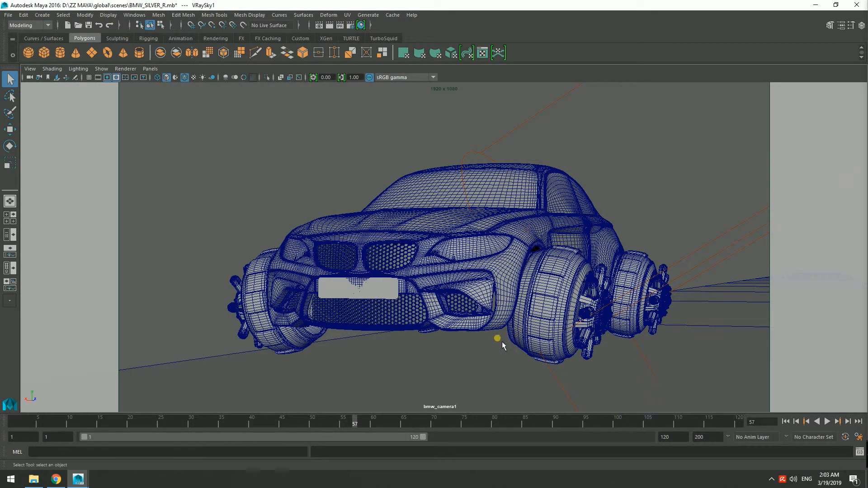
left_click(491, 346)
left_click_drag(208, 342, 235, 373)
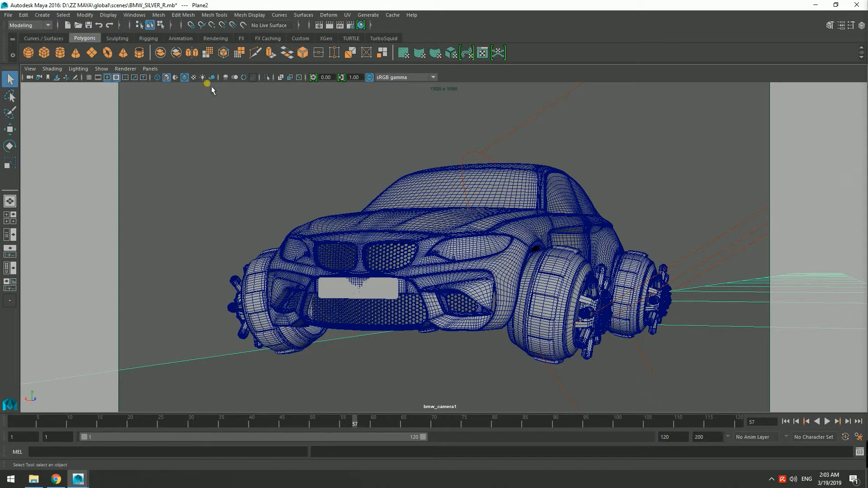
left_click(267, 78)
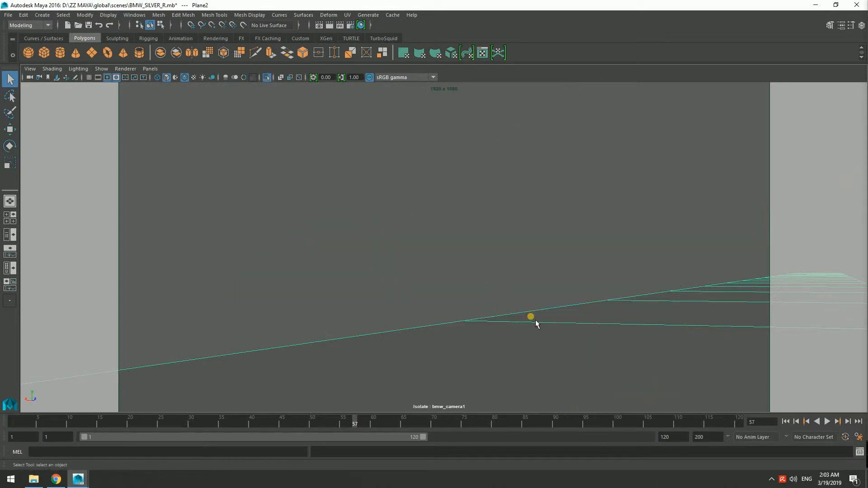
Show the ground plane's attributes, display its road texture, and turn off Primary Visibility in its render stats.
left_click(841, 25)
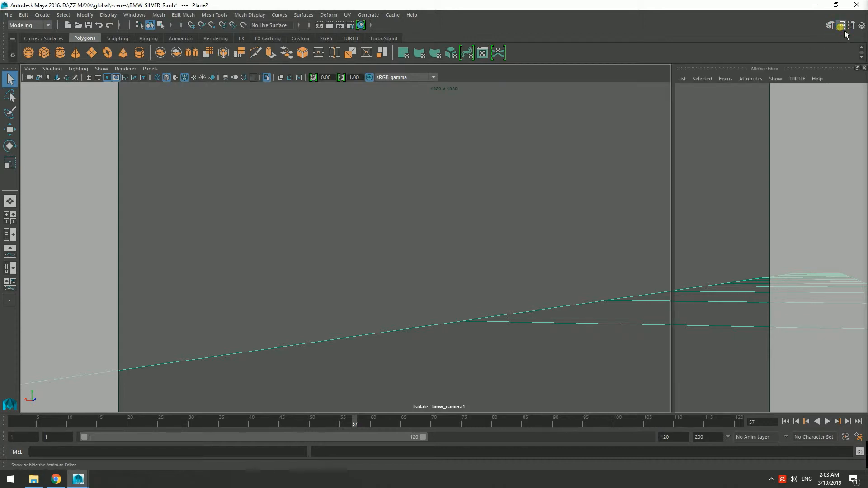
left_click(199, 80)
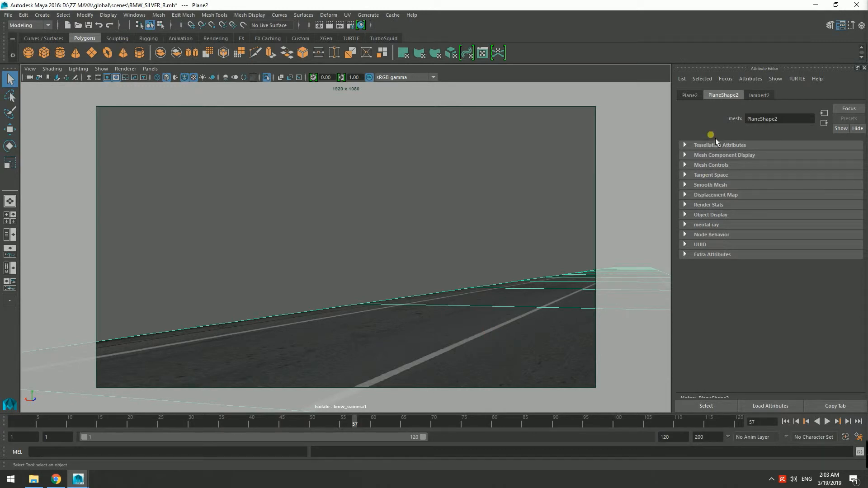
left_click(690, 207)
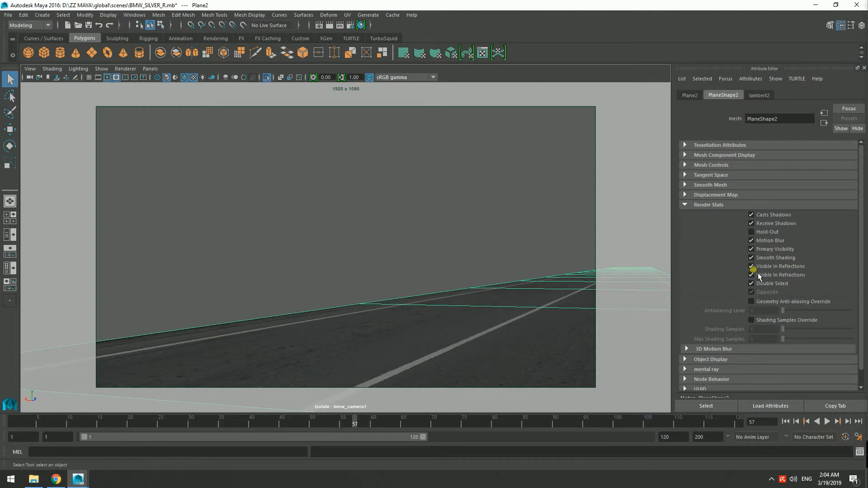
left_click(751, 250)
Turn off Double Sided for the ground plane and test the Opposite option, leaving Opposite enabled.
left_click(752, 284)
left_click(752, 283)
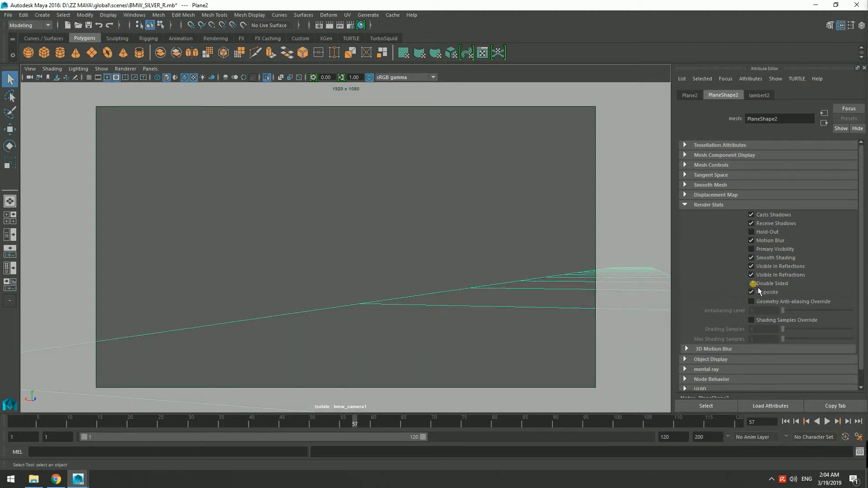
left_click(751, 293)
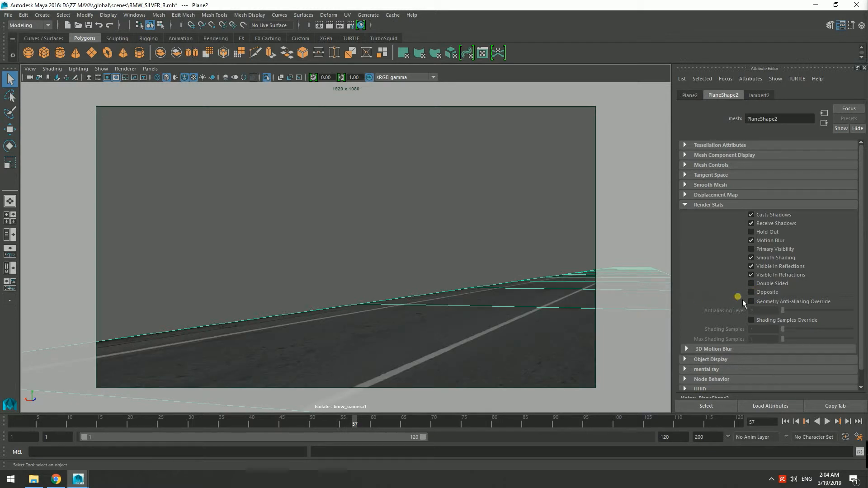
left_click(752, 284)
left_click(754, 285)
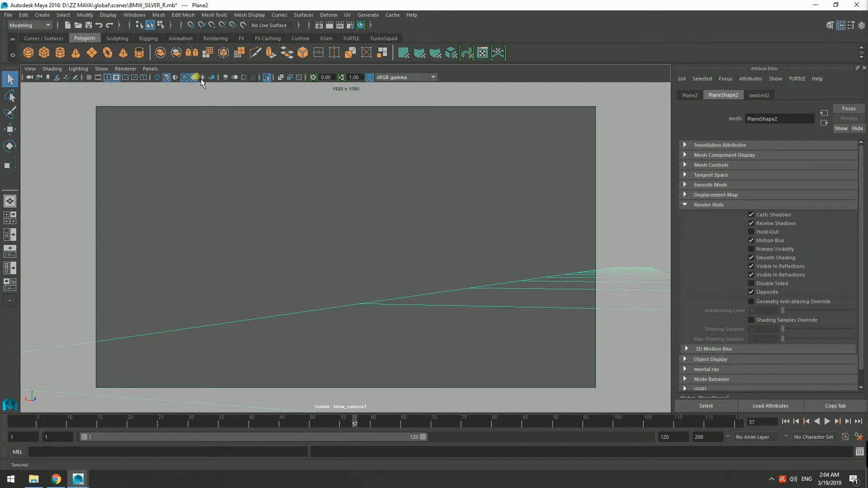
Reselect the ground plane and end its isolation to bring the whole car scene back into the camera view.
left_click(402, 262)
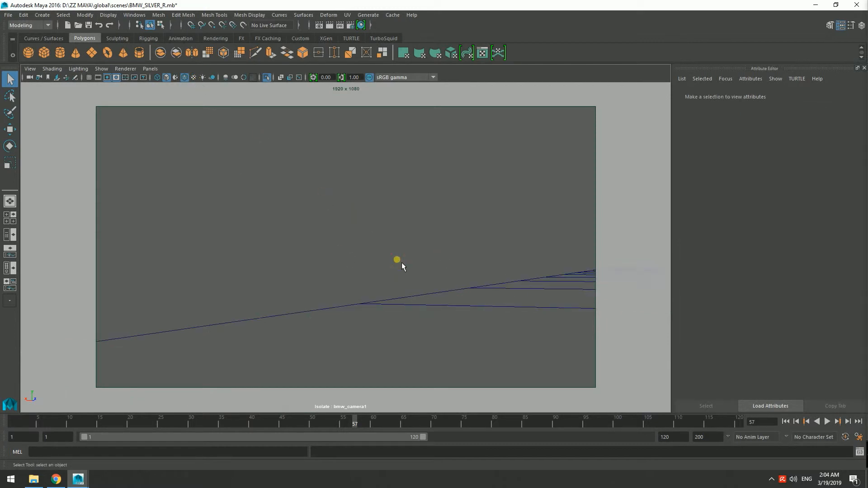
left_click(433, 289)
left_click(420, 241)
left_click(503, 286)
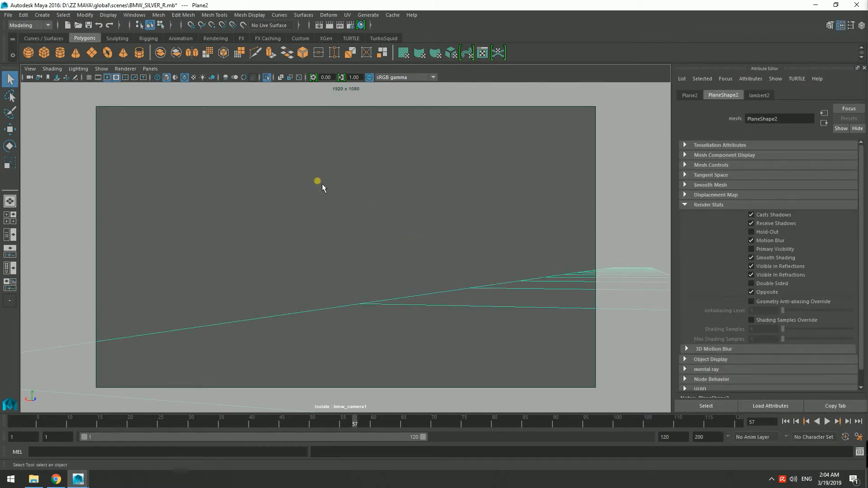
left_click(268, 78)
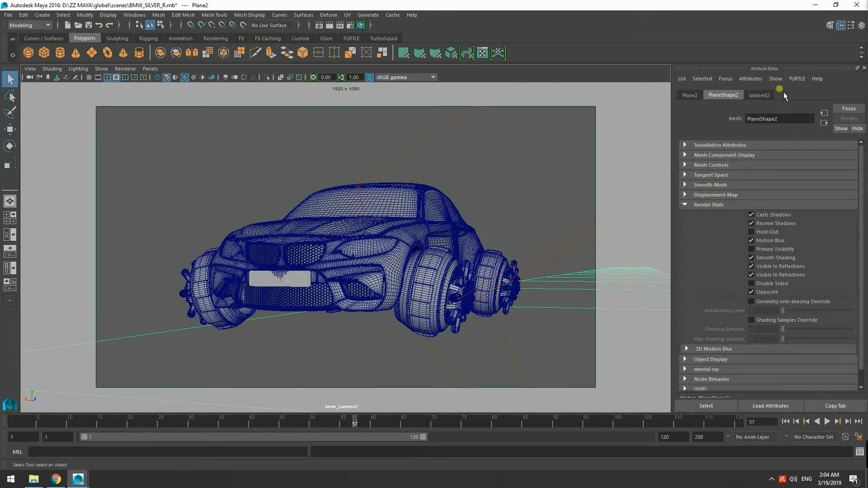
Hide the attributes, render the current frame through bmw_camera1 with V-Ray, and maximize the frame buffer.
left_click(863, 68)
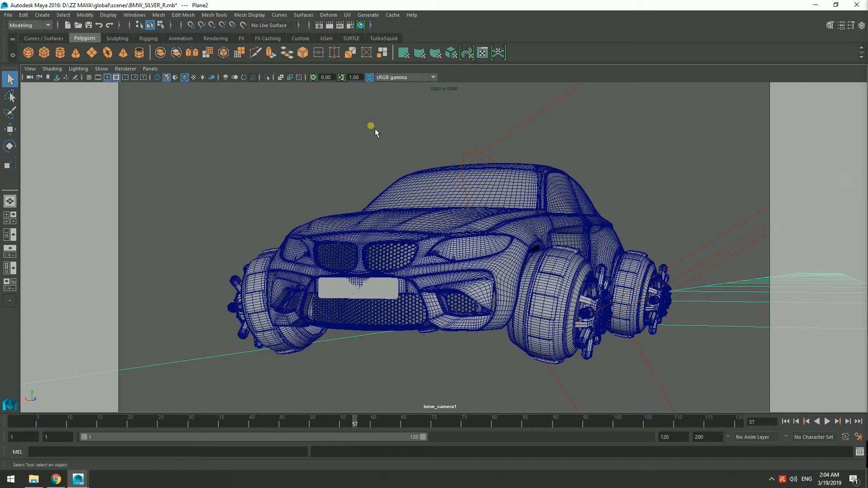
left_click(334, 29)
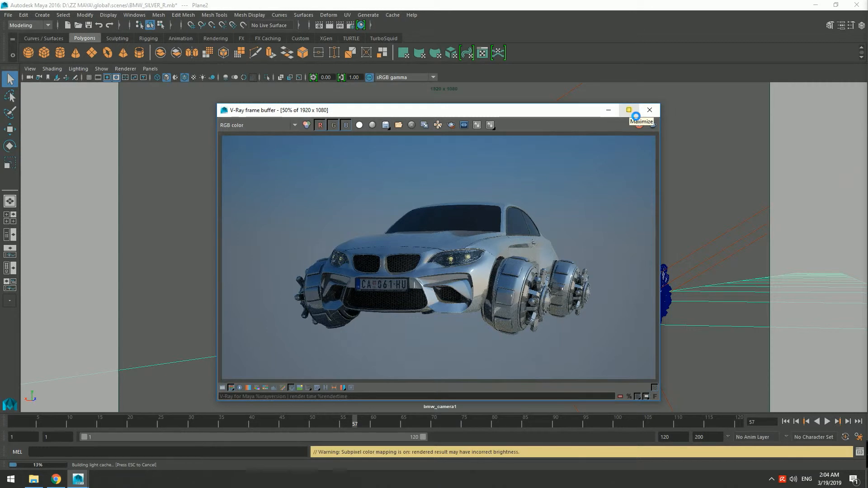
left_click(632, 112)
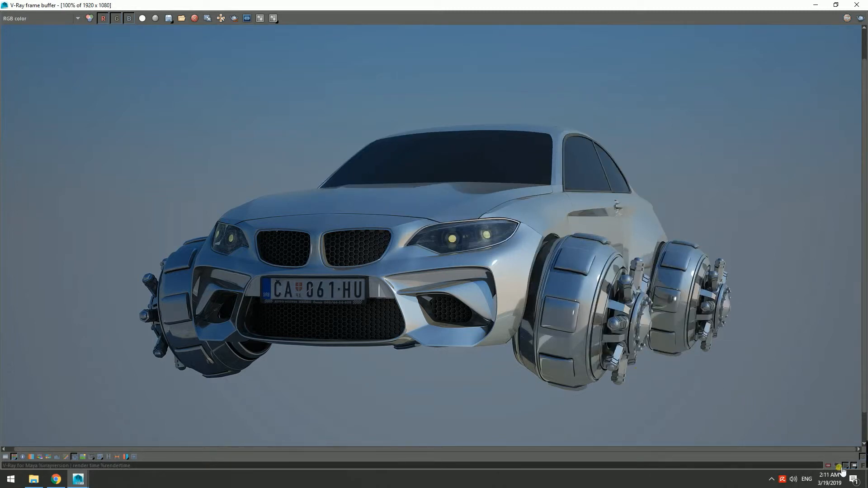
Show the render's stamp variables in a clear spot over the image, check the rendertime entry, and close the list.
left_click(838, 467)
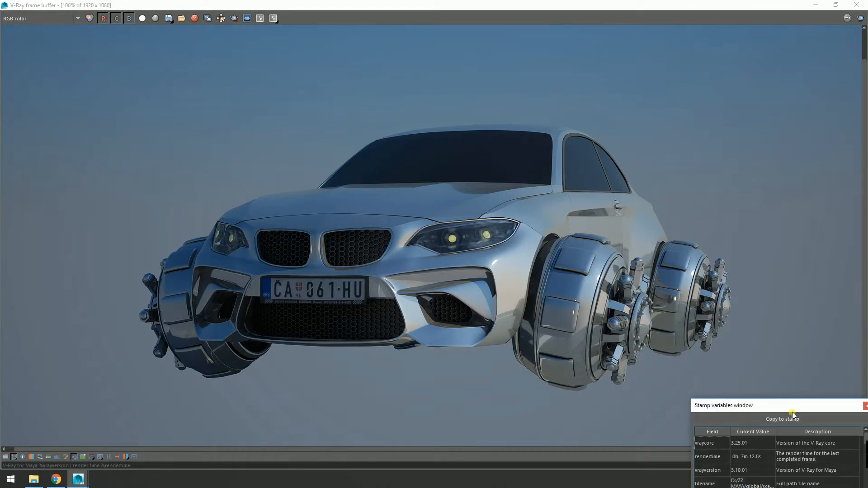
left_click_drag(793, 410, 127, 86)
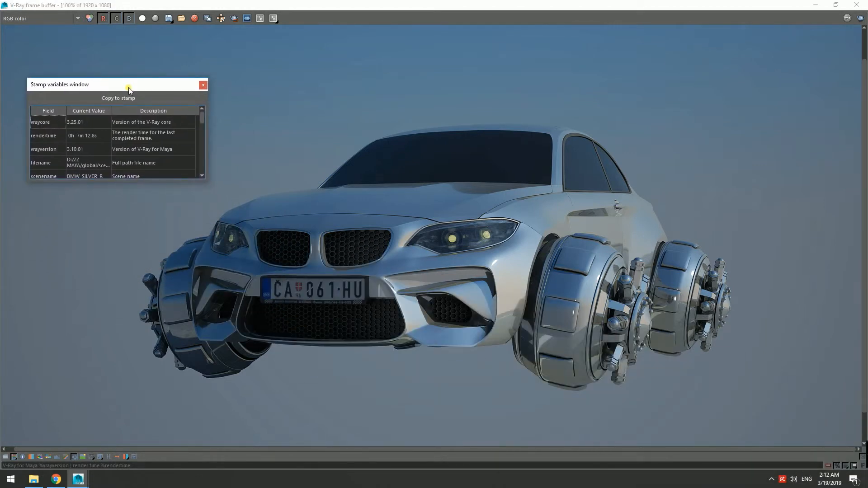
left_click(96, 134)
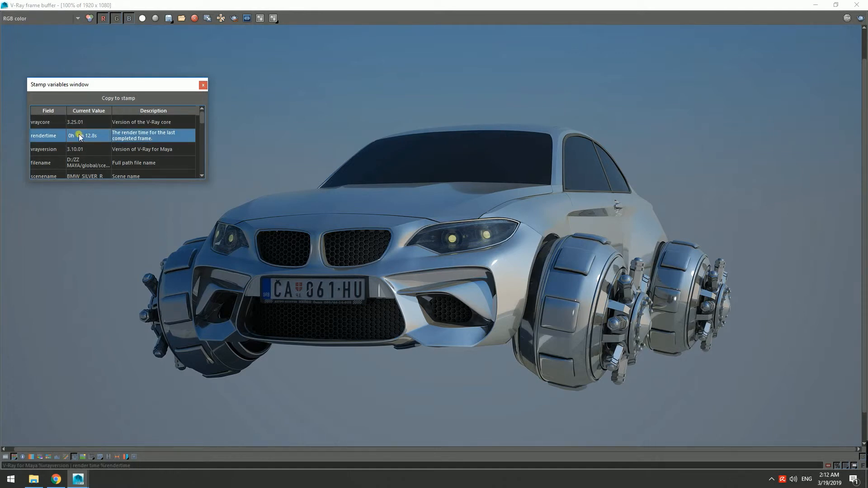
left_click(202, 85)
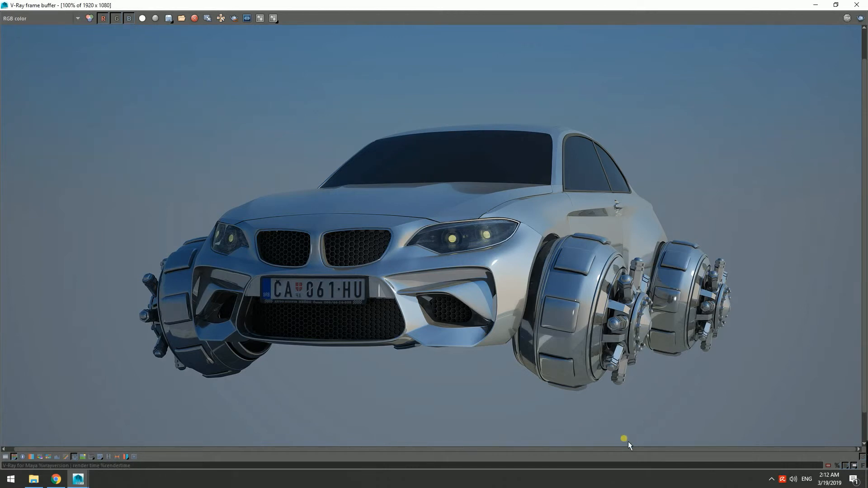